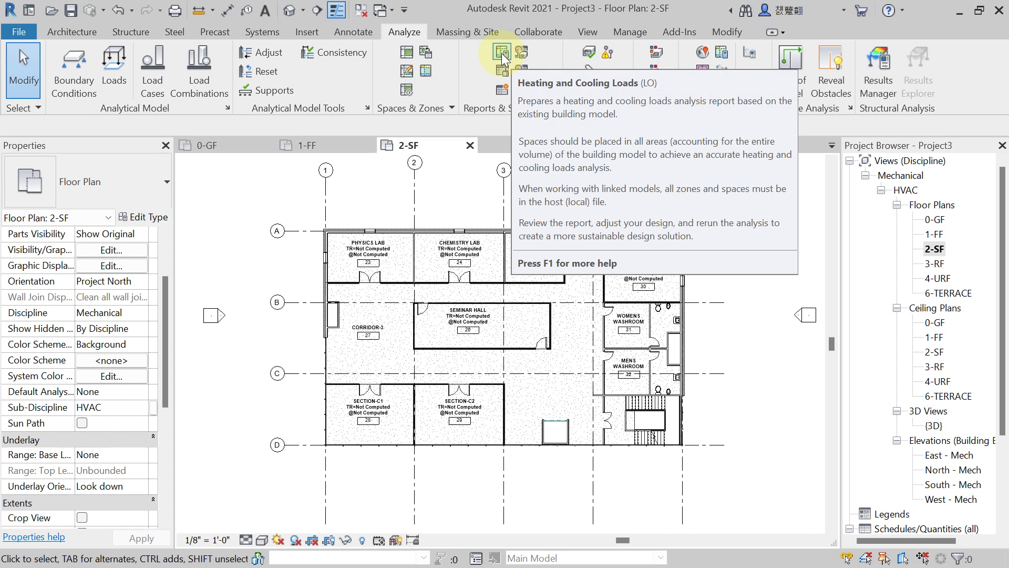
Step: Open the Heating and Cooling Loads analysis for the building, dismiss the save reminder, and glance at its detail settings
click(502, 55)
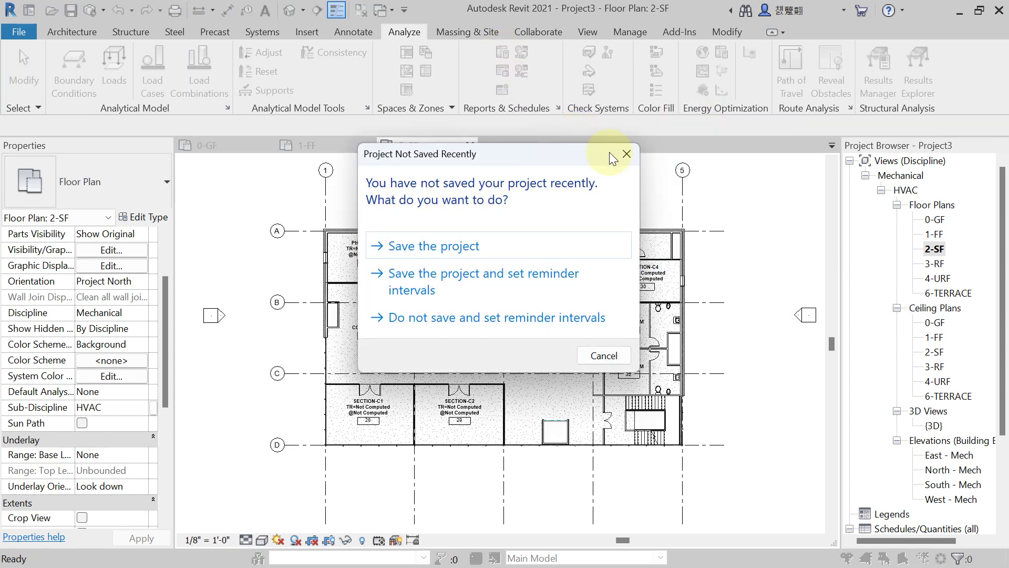
click(625, 154)
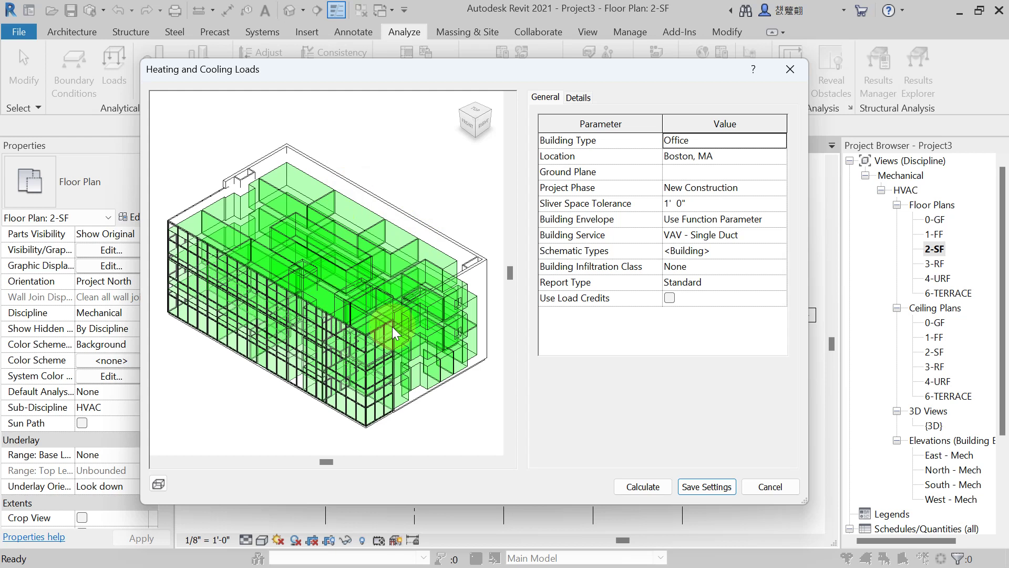
click(578, 98)
click(548, 100)
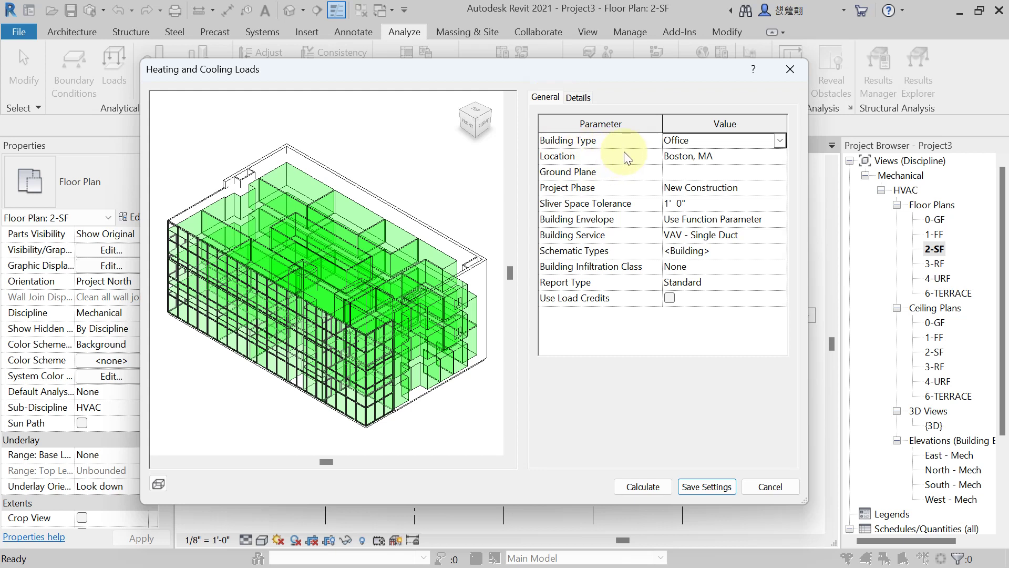
Step: Set the building type for the loads analysis to School or University
click(779, 140)
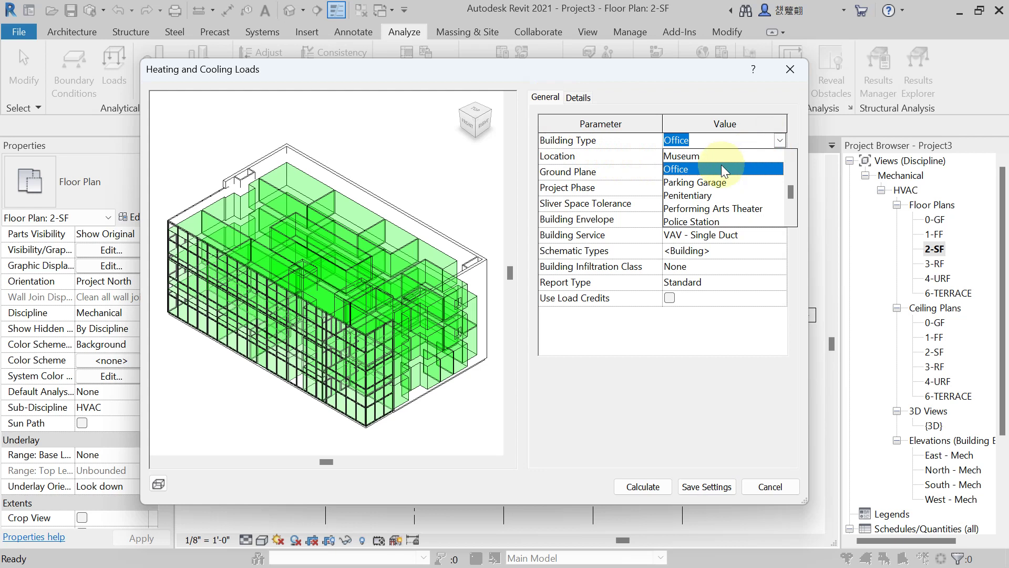
scroll(721, 165, down, 2)
scroll(715, 169, down, 1)
scroll(715, 169, up, 1)
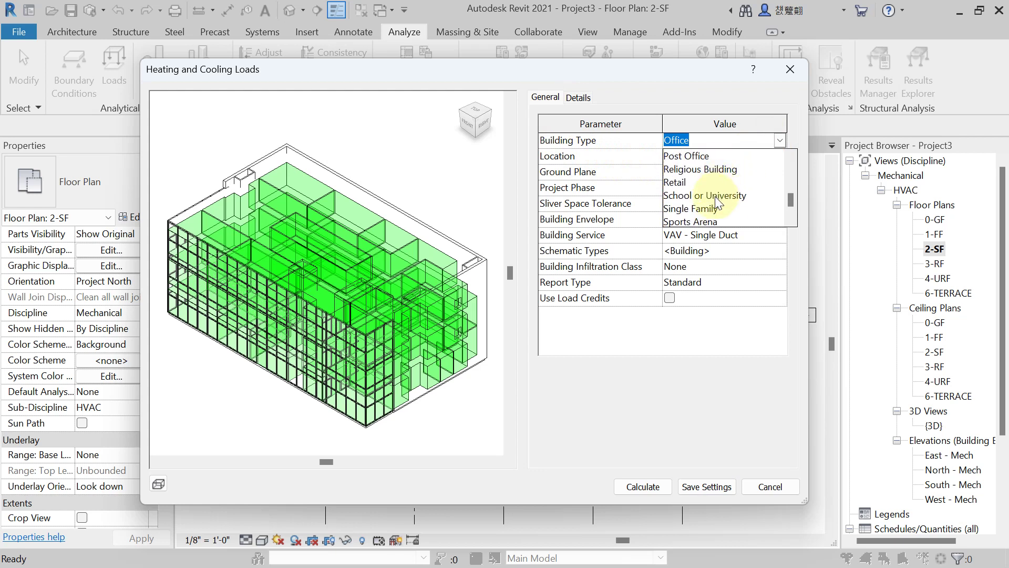
click(714, 195)
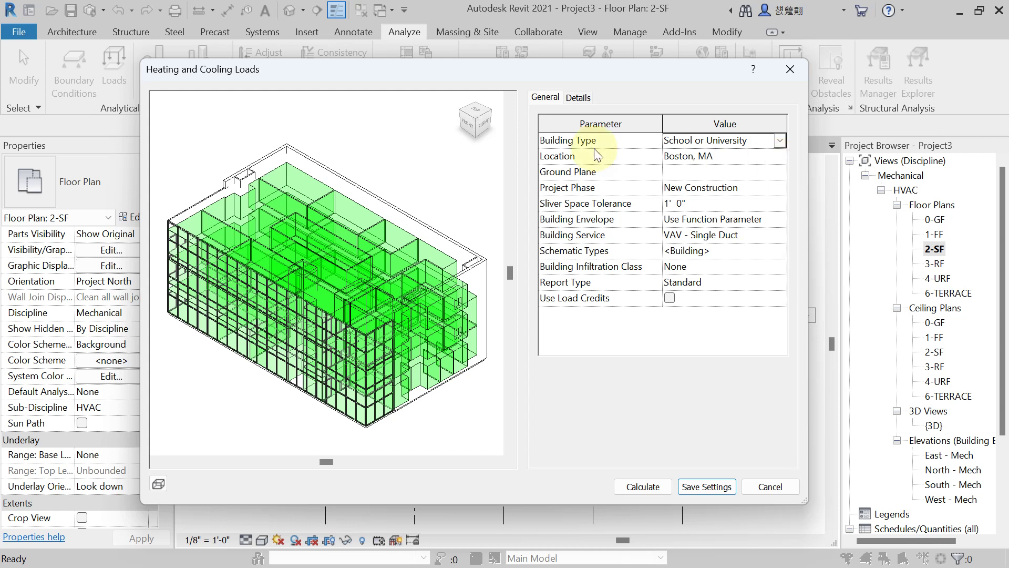
Step: Open the project's location settings and review the weather and site data
click(775, 158)
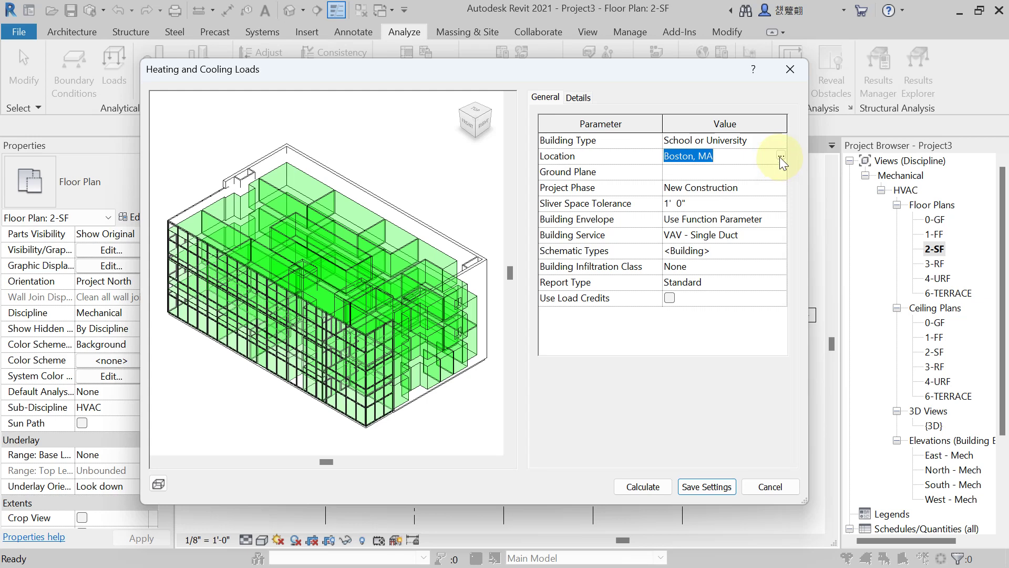
click(780, 156)
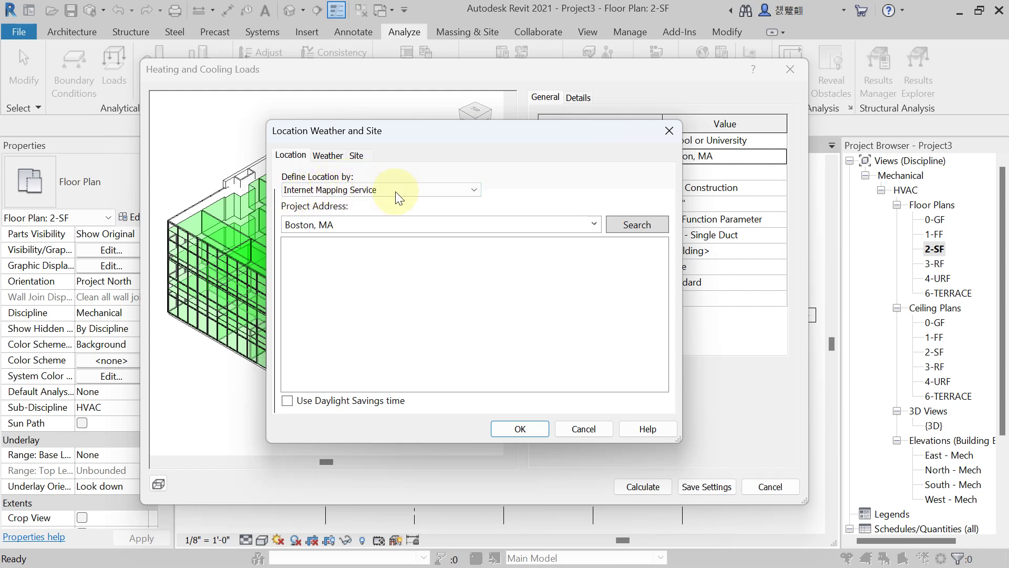
click(472, 191)
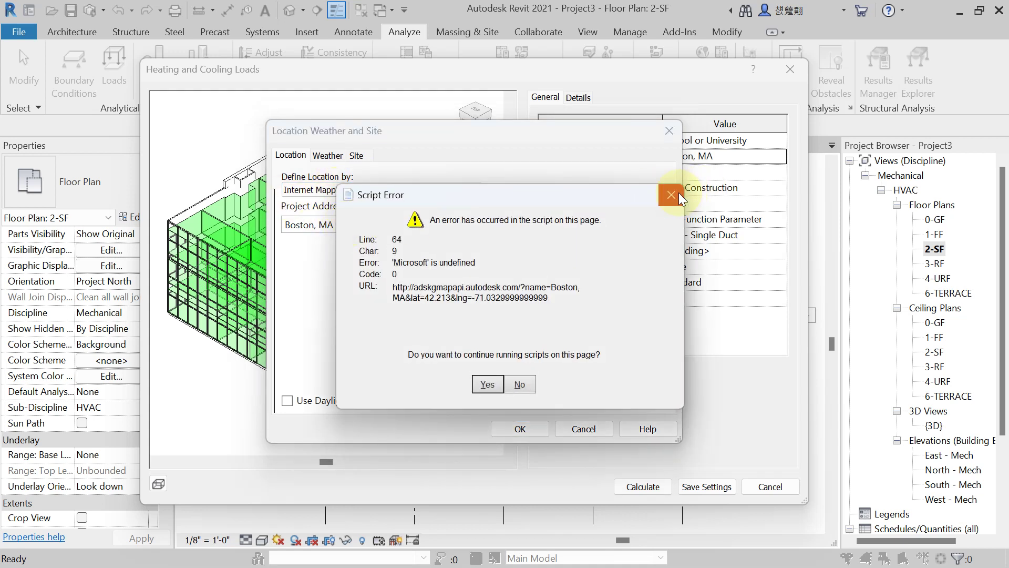
click(671, 195)
click(337, 157)
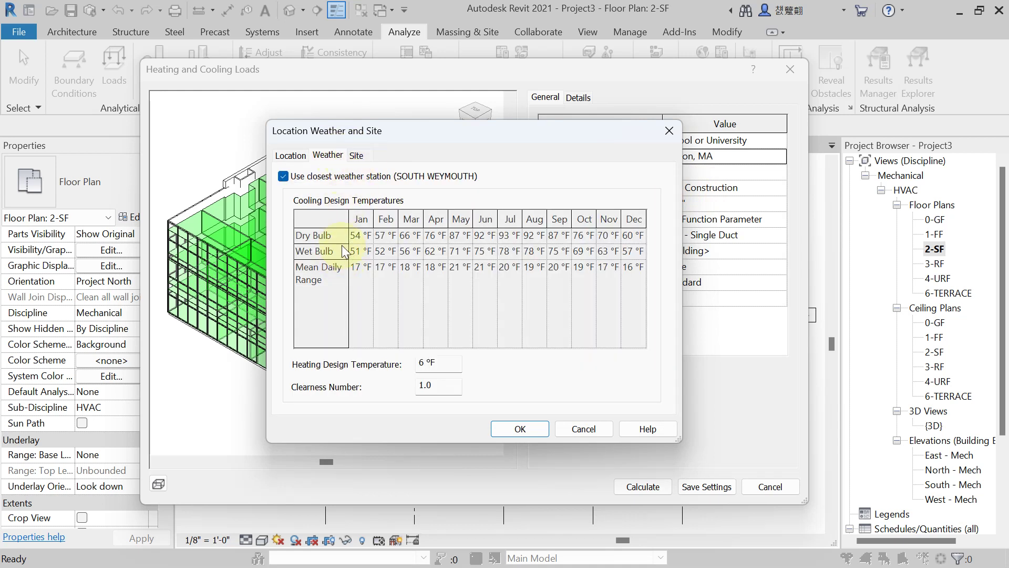
click(356, 155)
click(296, 157)
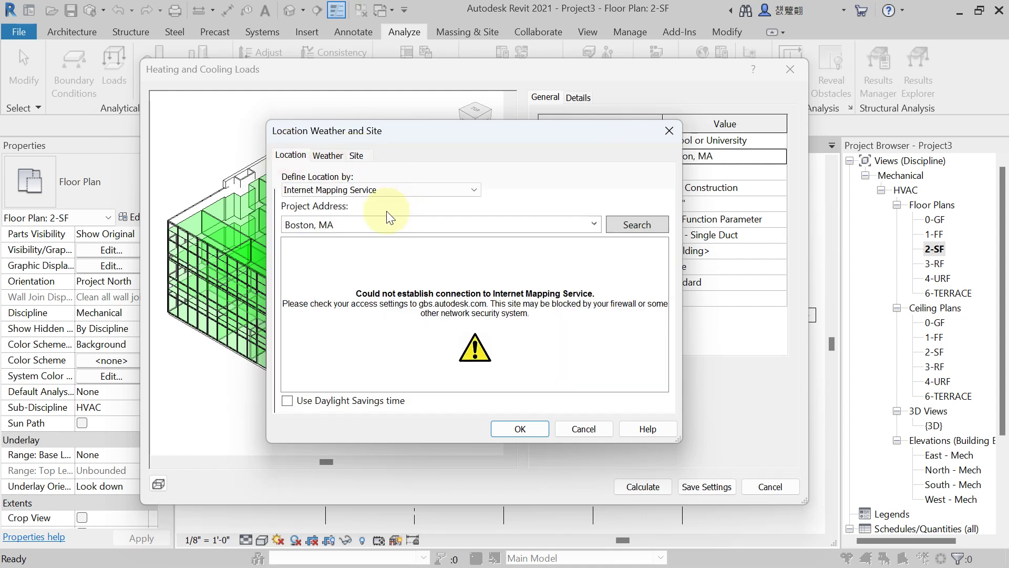
Step: Set the project address to Hyderabad, search for it with the Internet Mapping Service, and accept the location settings
click(378, 221)
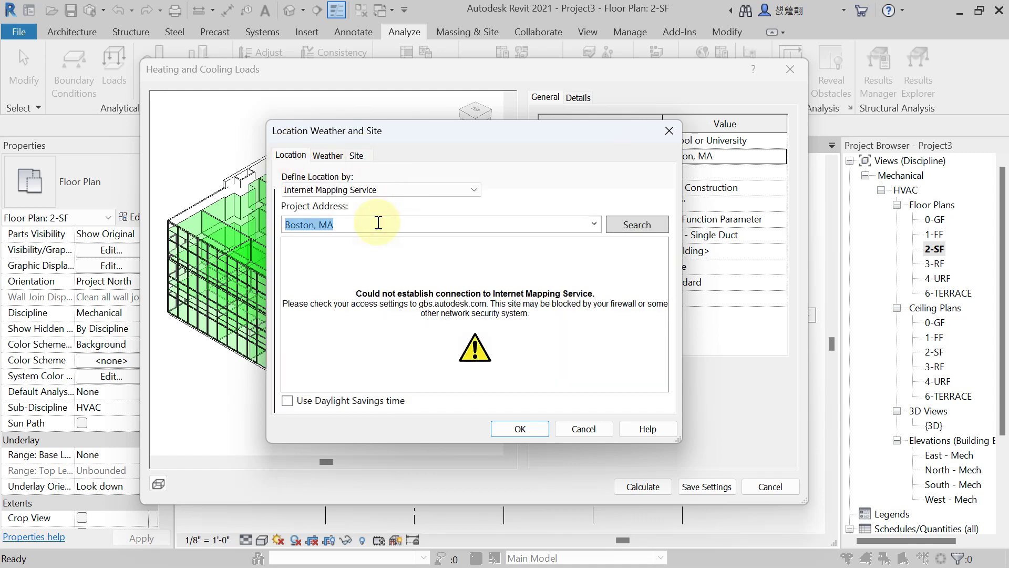
text(Hyd)
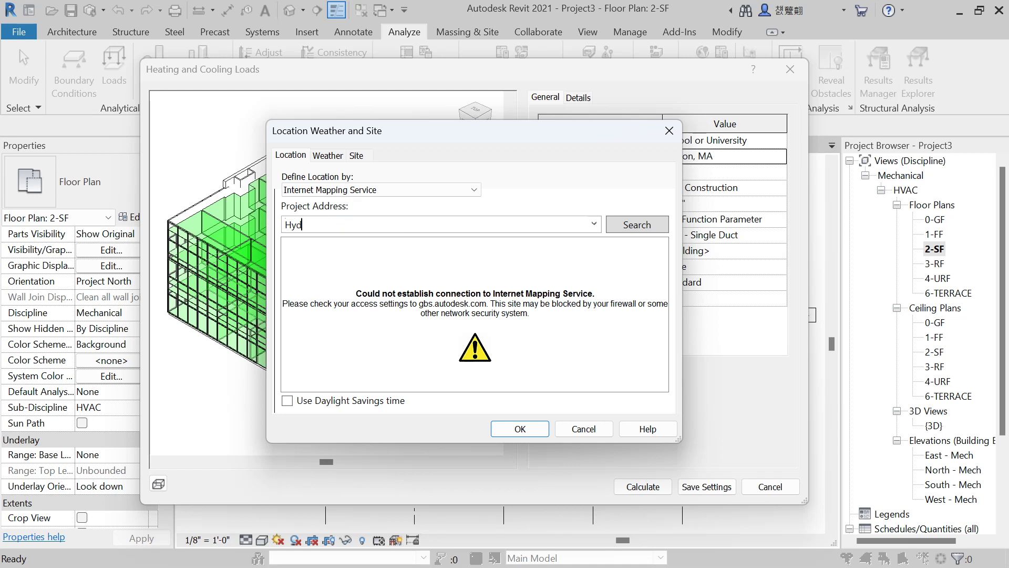
text(erabad)
click(644, 225)
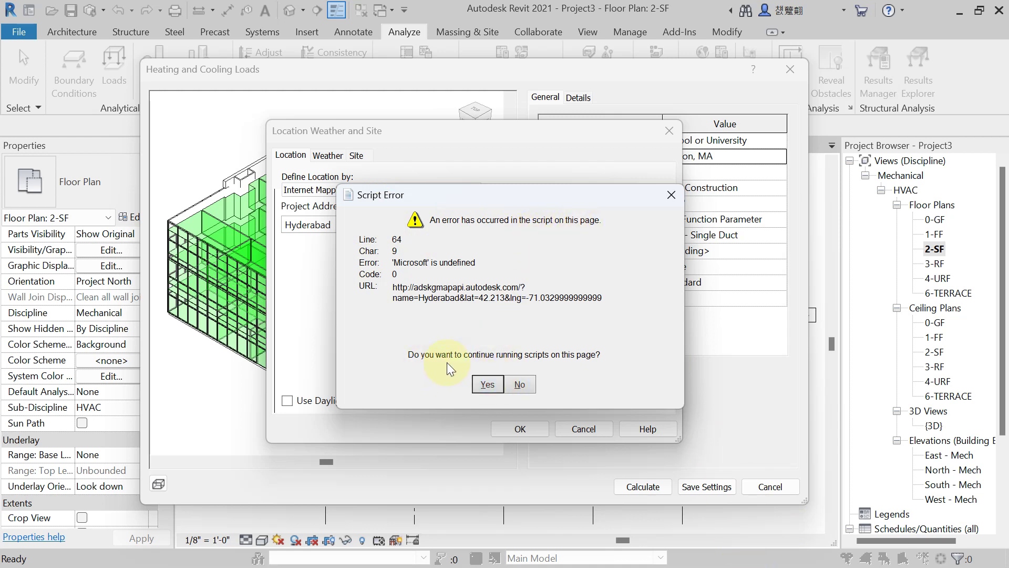
click(487, 385)
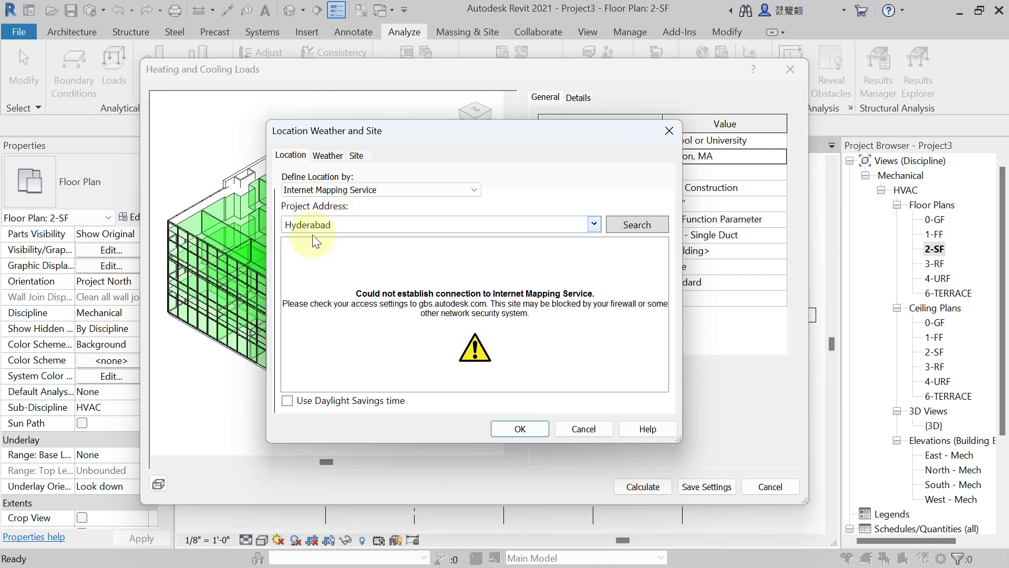
click(511, 427)
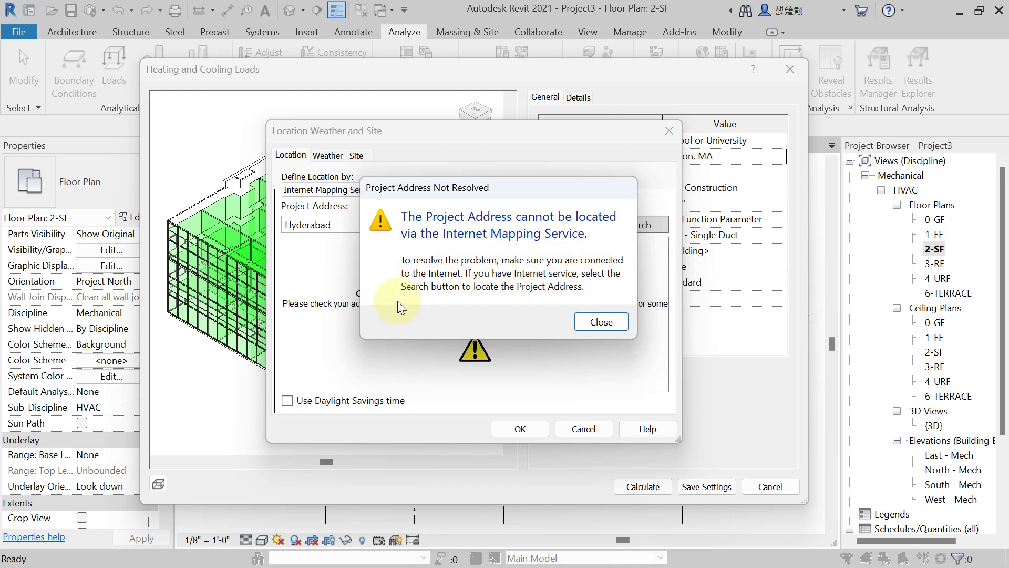
click(610, 320)
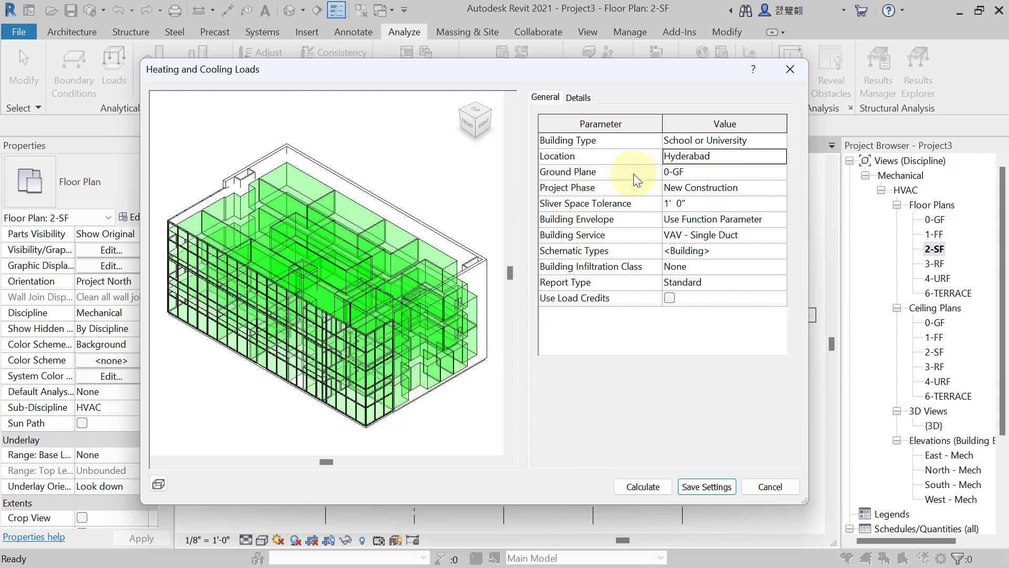
Step: Choose 0-GF as the ground plane and New Construction as the project phase
click(778, 172)
click(779, 172)
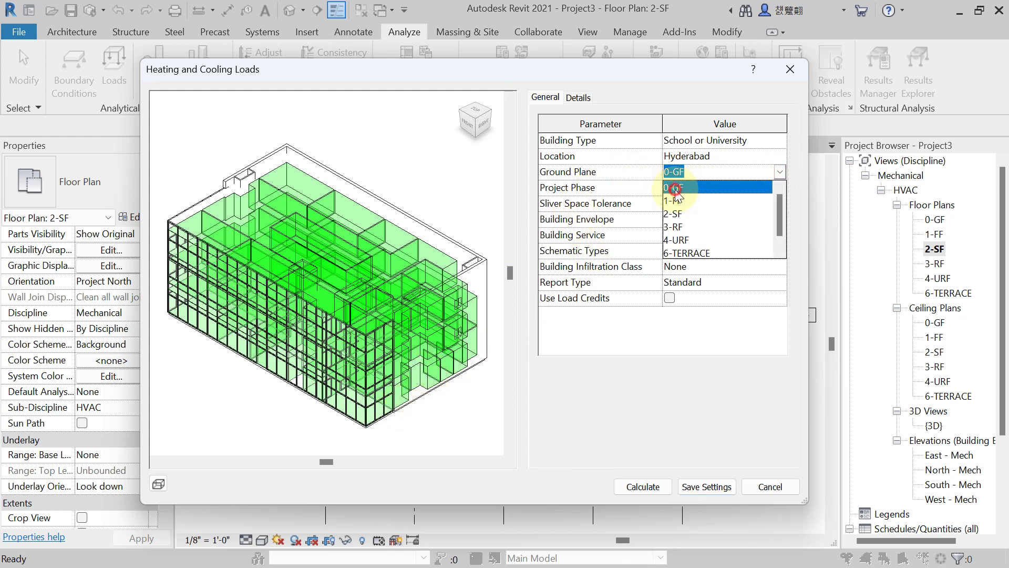
click(672, 187)
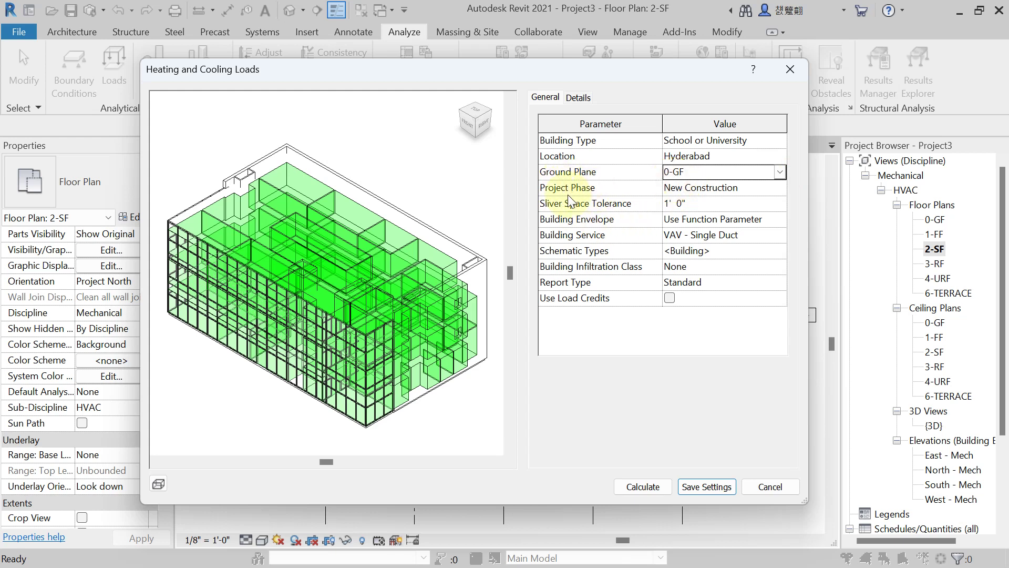
click(776, 190)
click(776, 190)
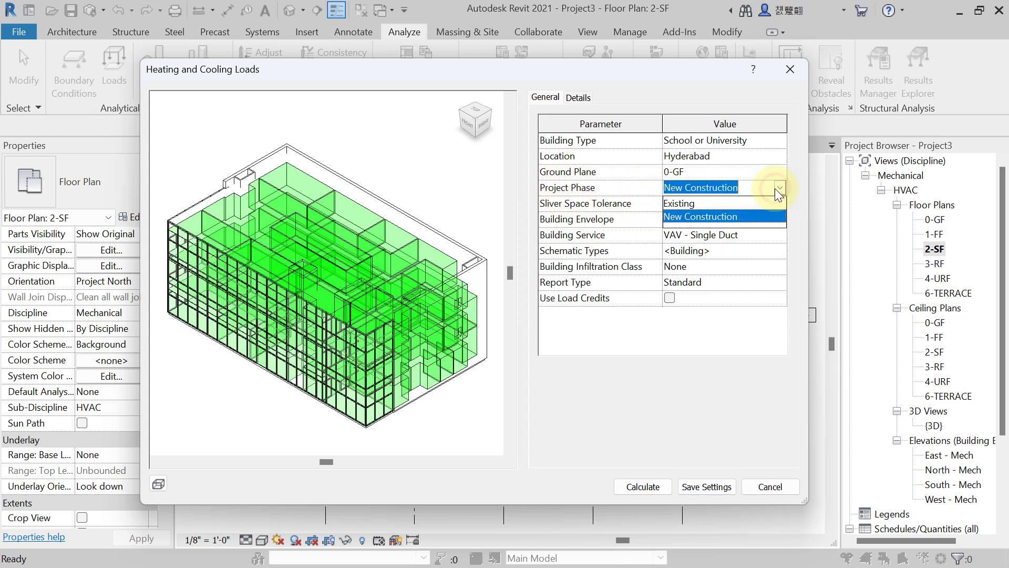
click(684, 217)
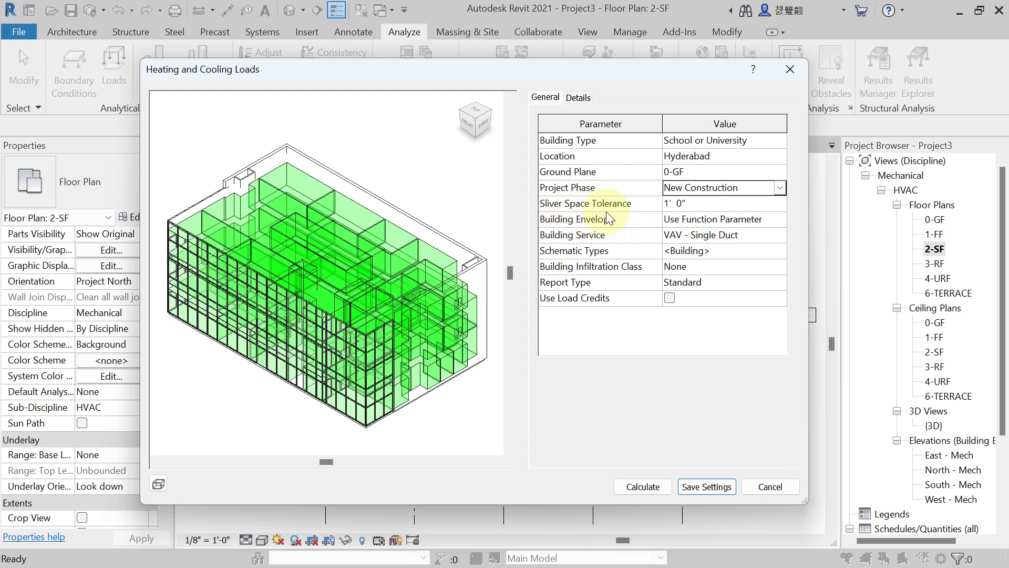
Step: Set the sliver space tolerance to 3' 0" and the building envelope to Use Function Parameter
click(704, 204)
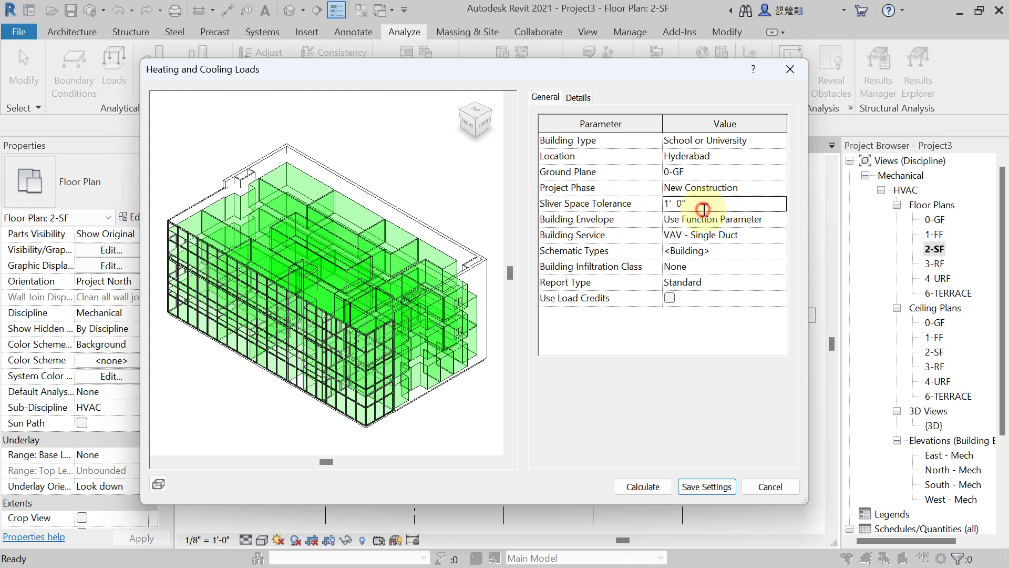
text(3)
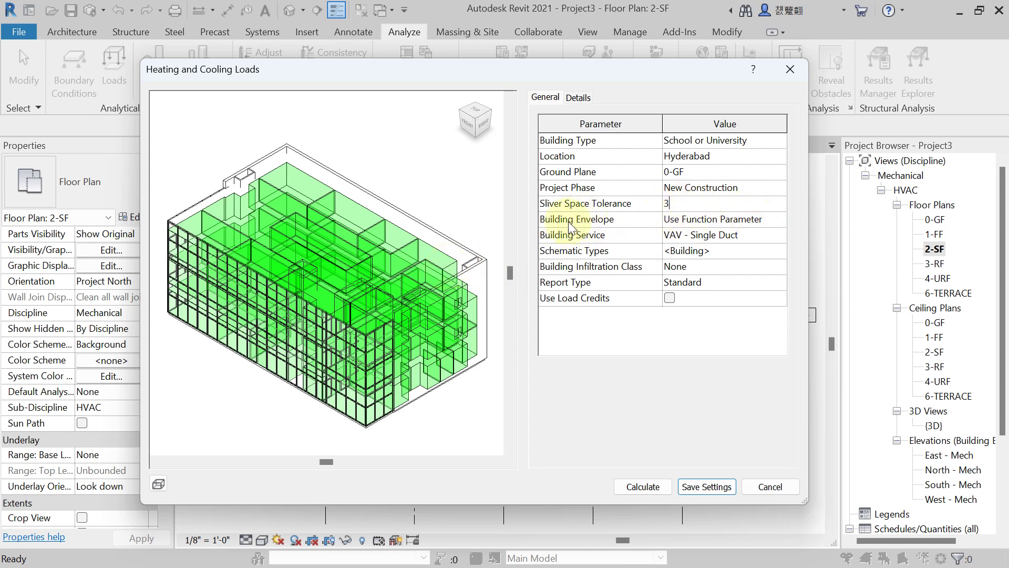
click(772, 219)
click(774, 221)
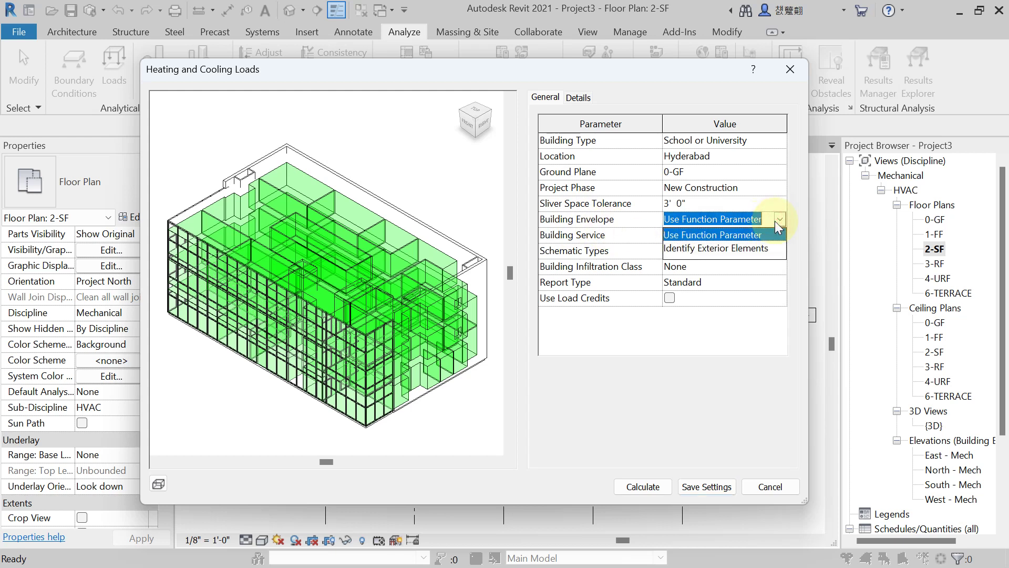
click(685, 236)
click(999, 425)
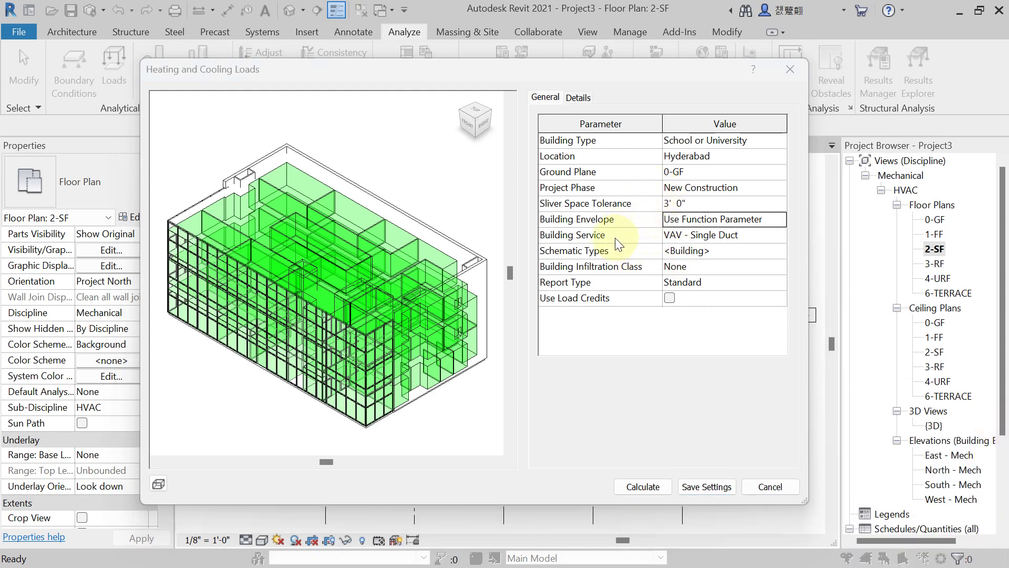
Step: Look through the available building services and choose VAV - Single Duct
click(782, 235)
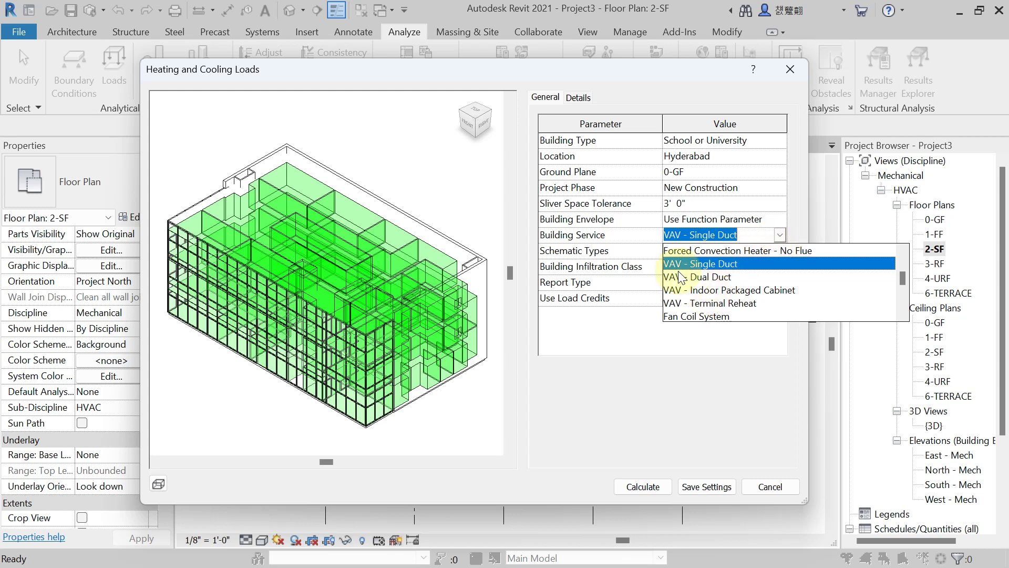
scroll(729, 272, down, 1)
scroll(683, 286, up, 1)
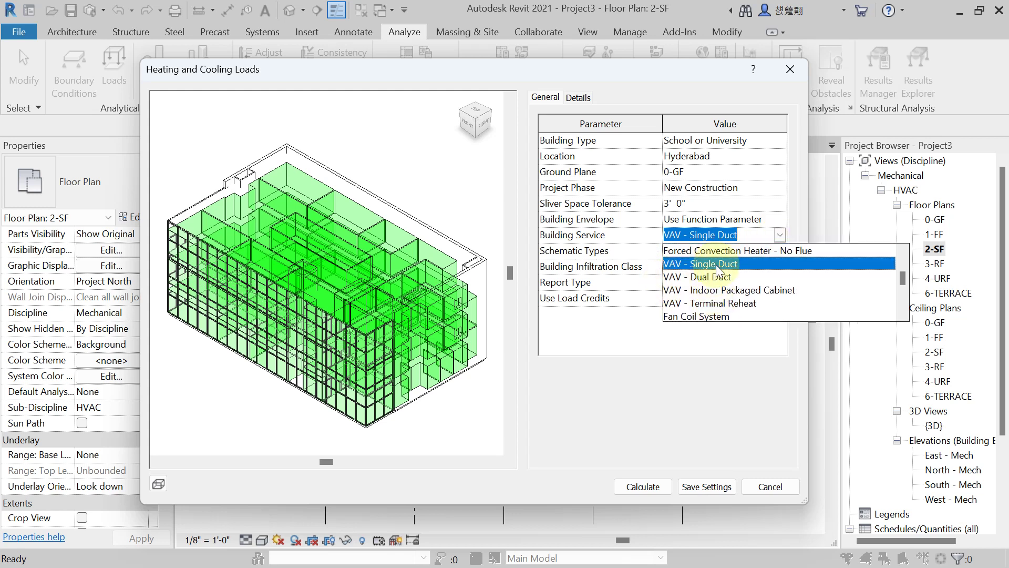
scroll(720, 281, down, 2)
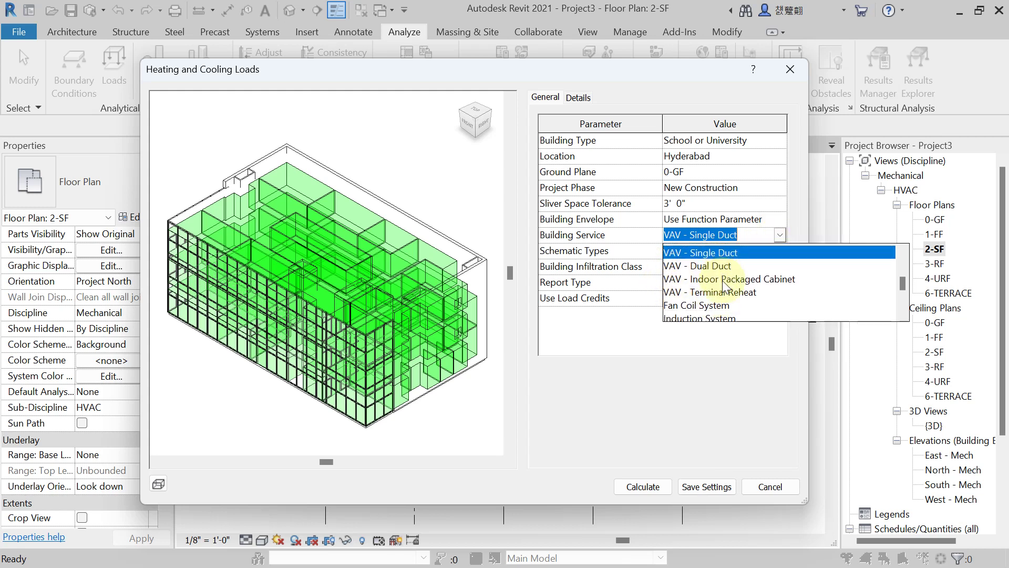
scroll(722, 279, up, 5)
scroll(723, 281, down, 3)
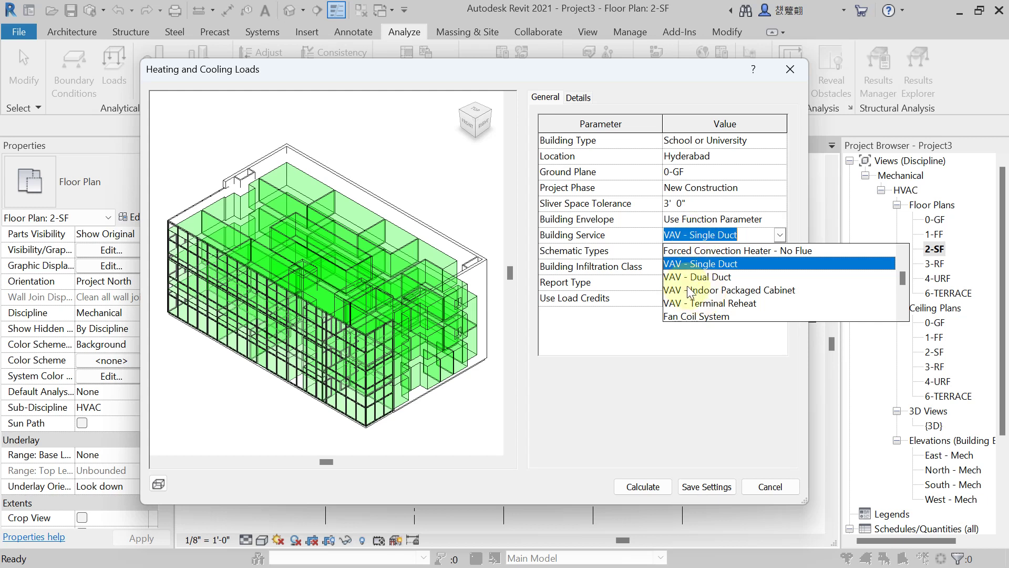
scroll(688, 284, up, 1)
scroll(688, 286, down, 2)
scroll(692, 286, up, 4)
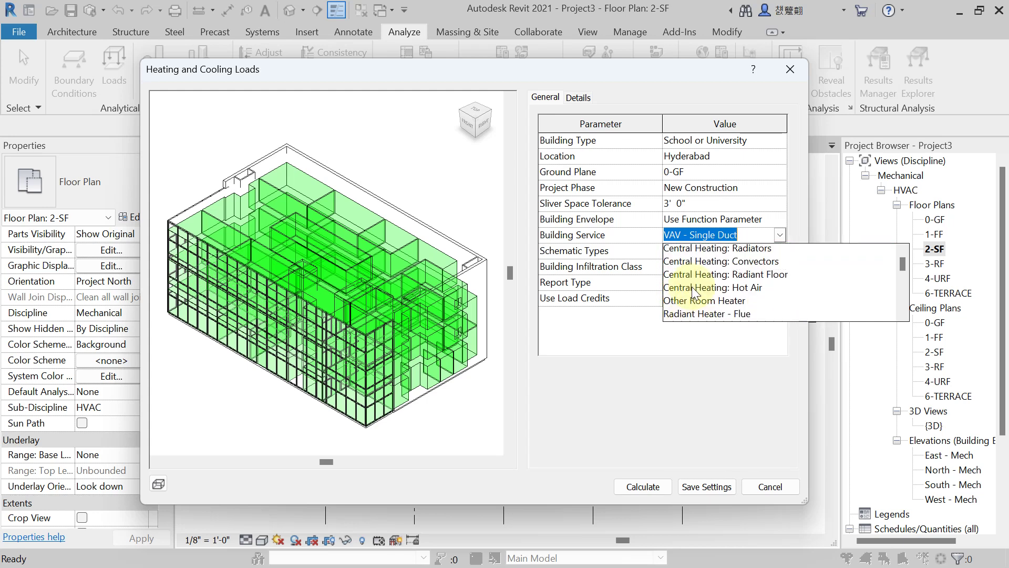
scroll(703, 276, down, 2)
scroll(704, 275, down, 2)
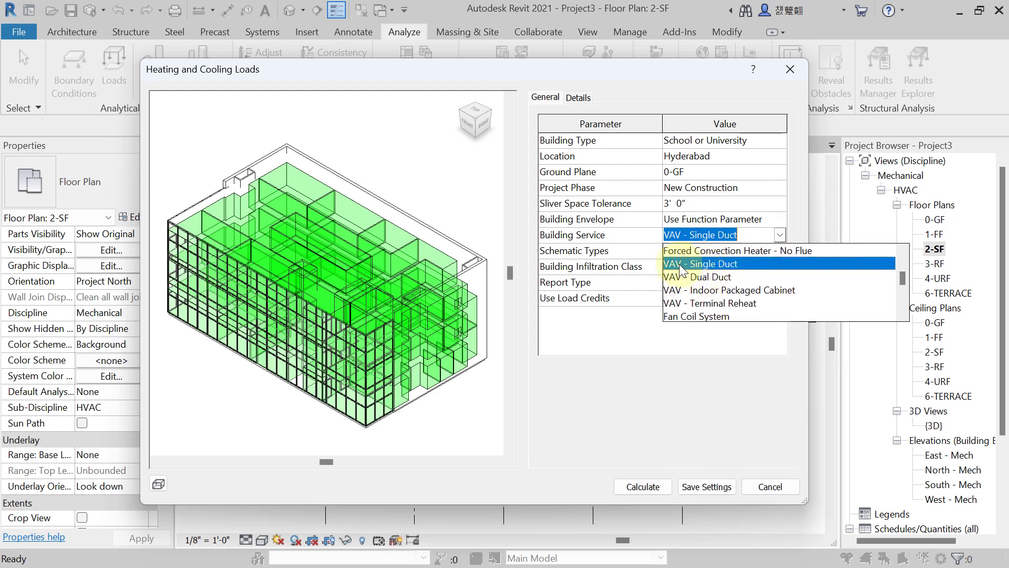
click(710, 266)
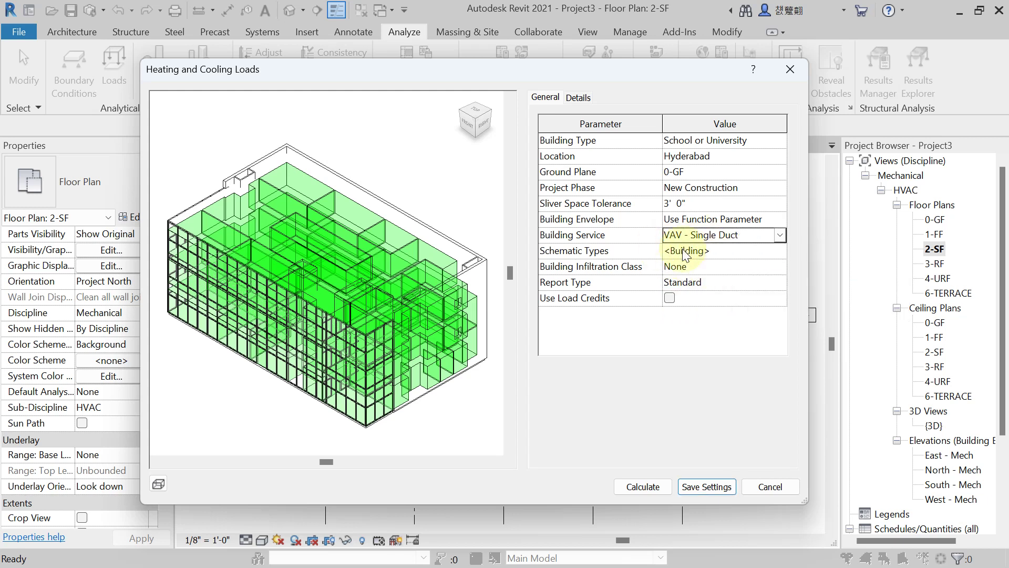
click(778, 234)
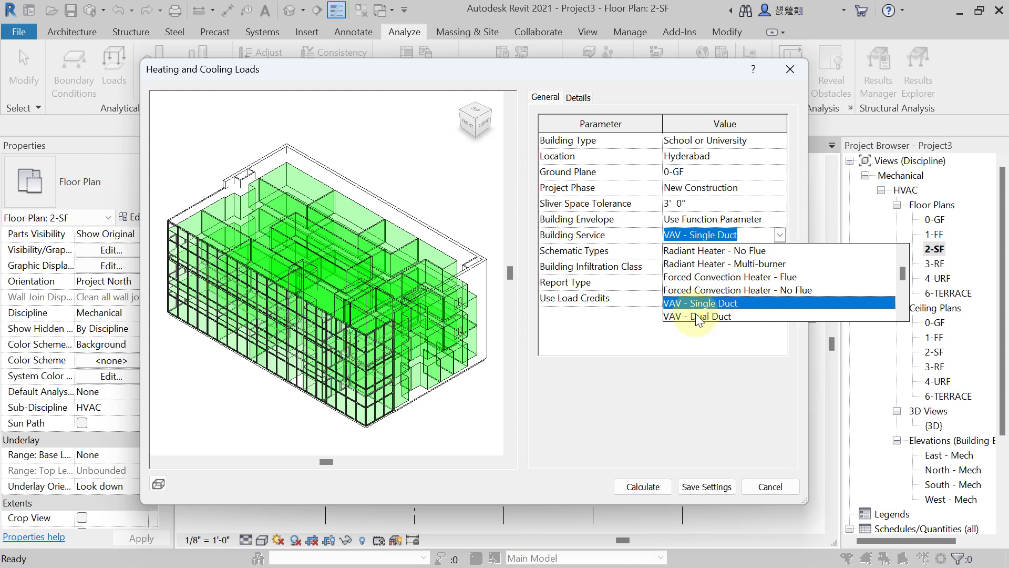
click(750, 238)
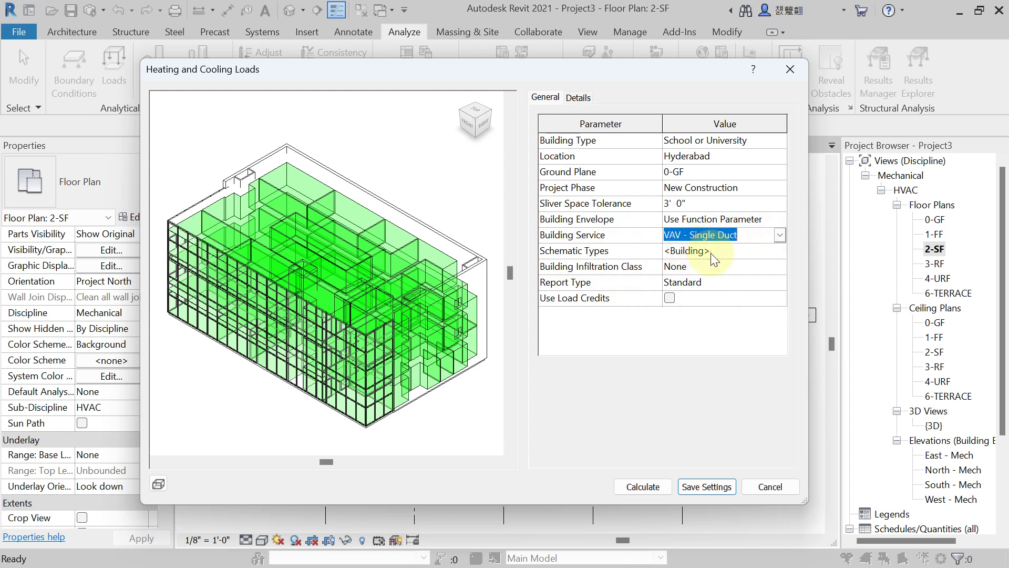
Step: Review the building's schematic construction types without overriding any, and set the building infiltration class to Medium
click(781, 250)
click(781, 250)
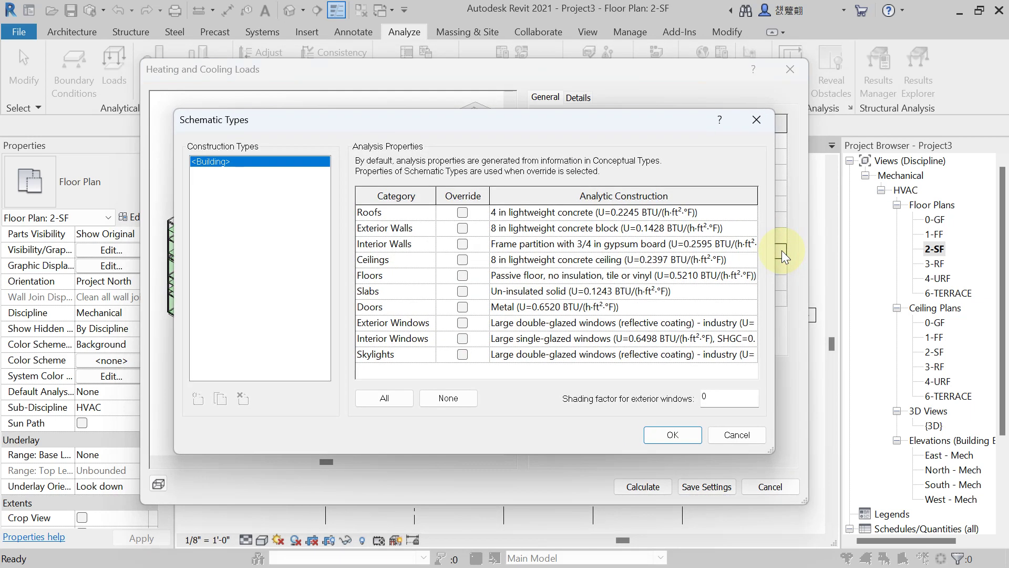
click(755, 119)
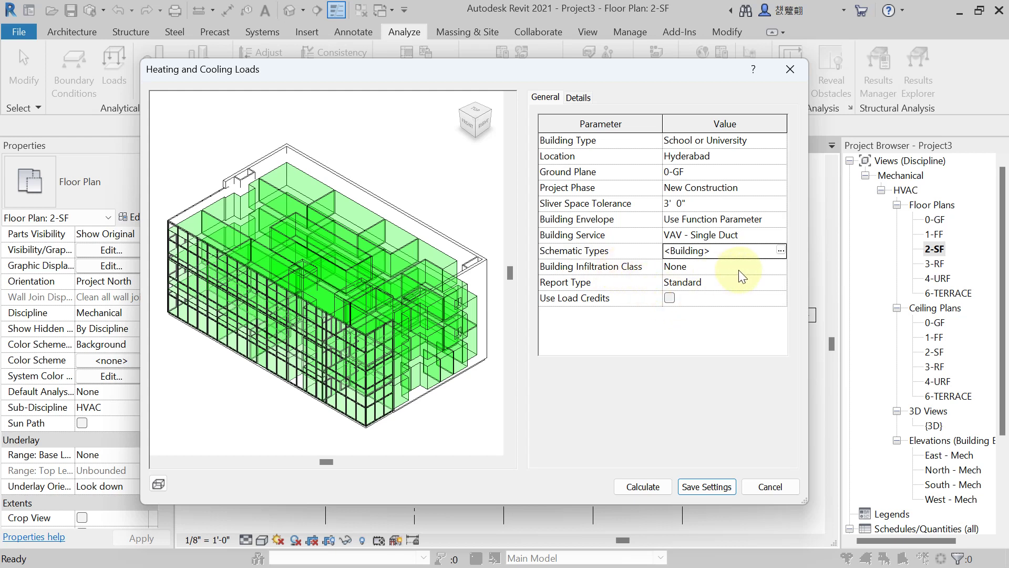
click(784, 270)
click(780, 267)
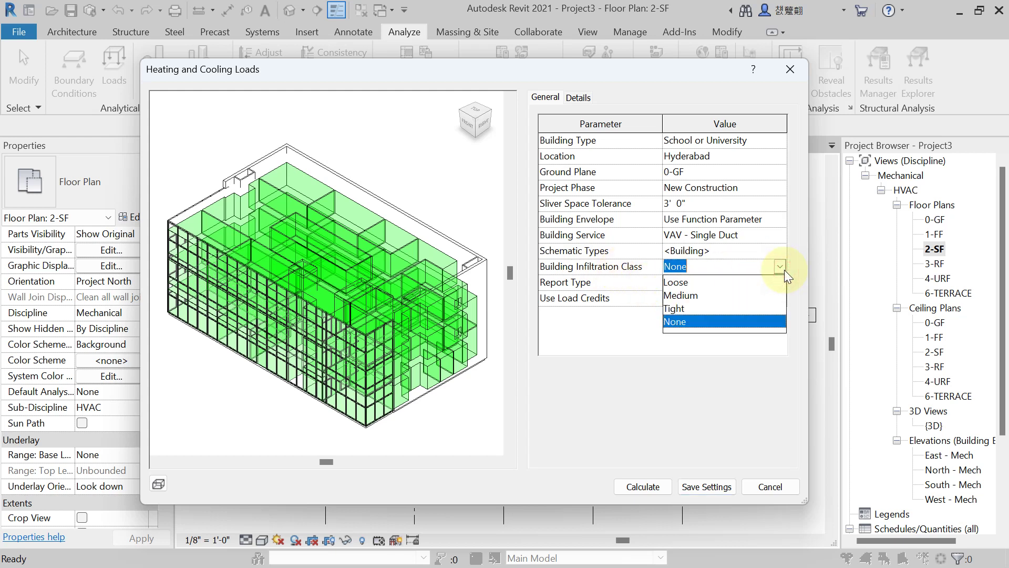
click(686, 295)
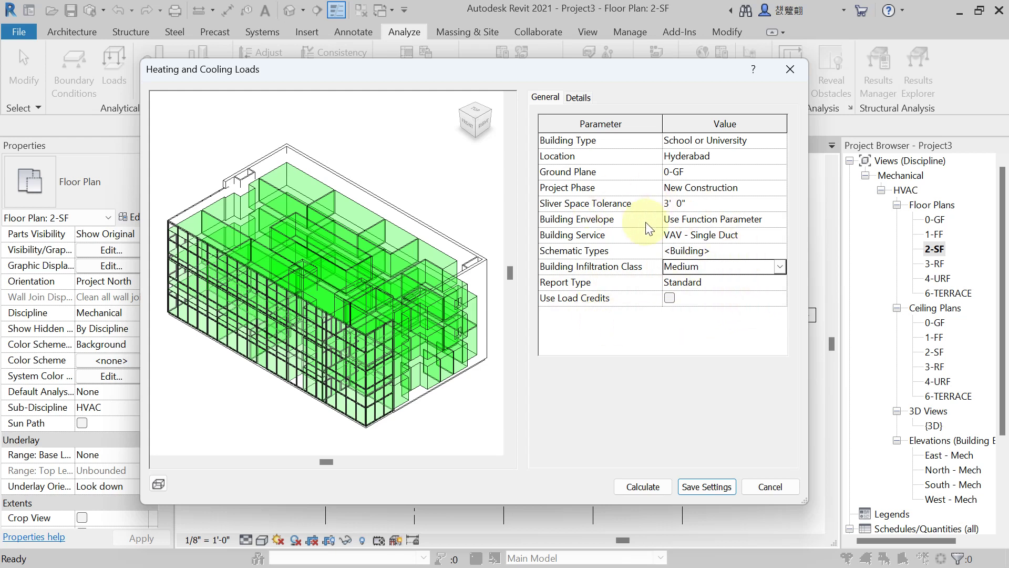
Step: Examine which spaces belong to the Default zone in the detailed listing of the building model
click(581, 98)
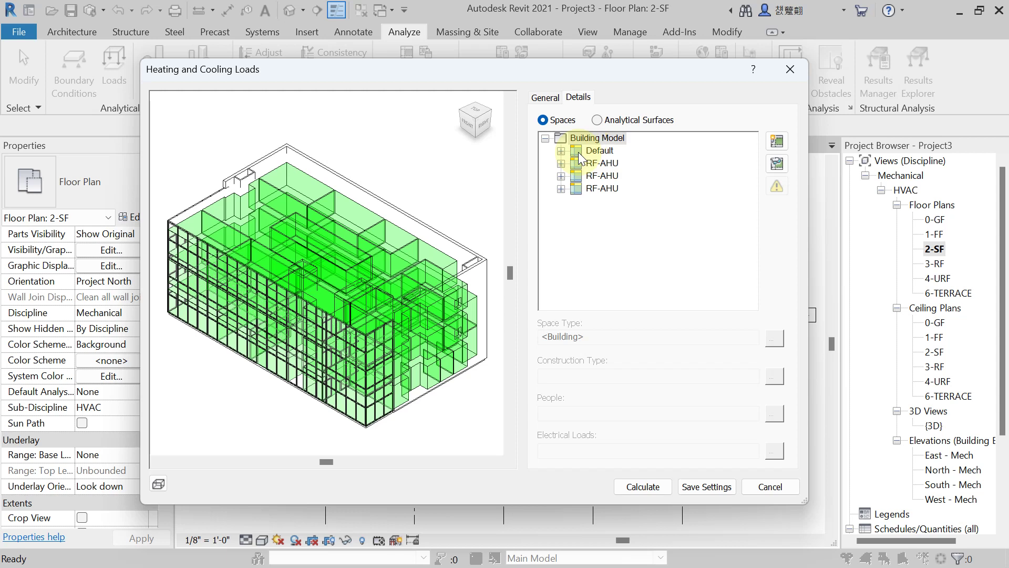
click(561, 150)
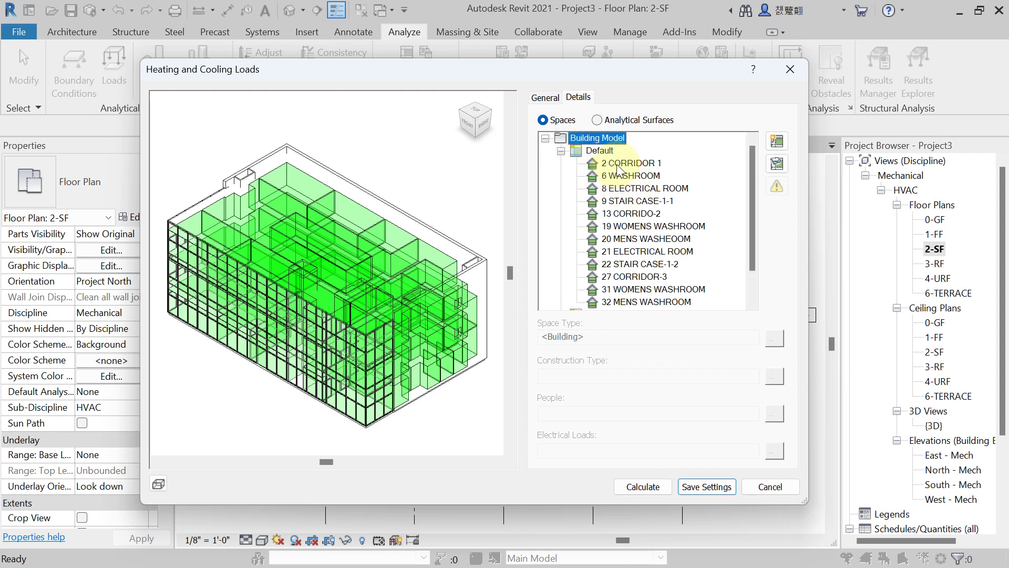
scroll(616, 165, down, 1)
scroll(616, 165, up, 1)
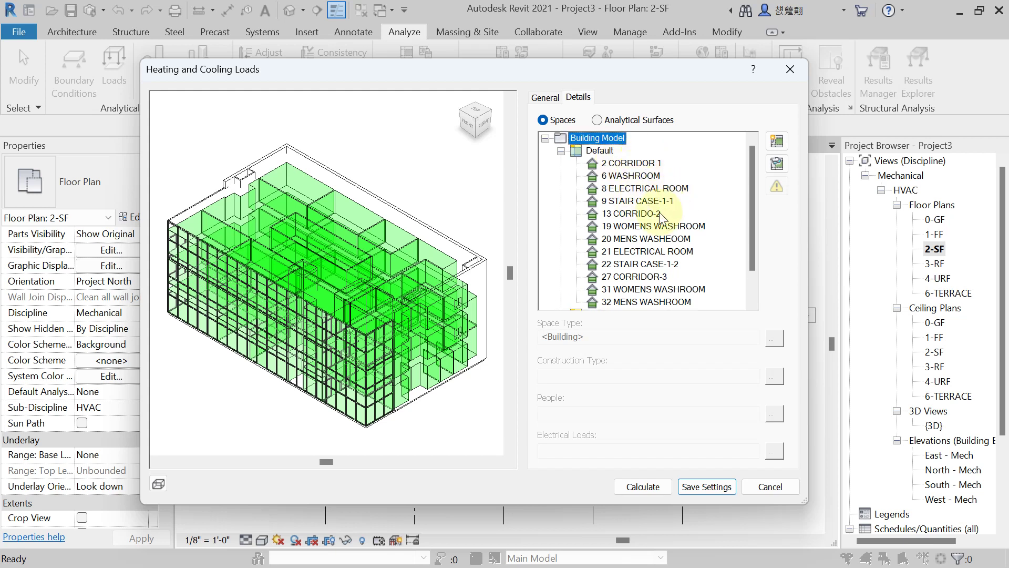
scroll(675, 207, down, 1)
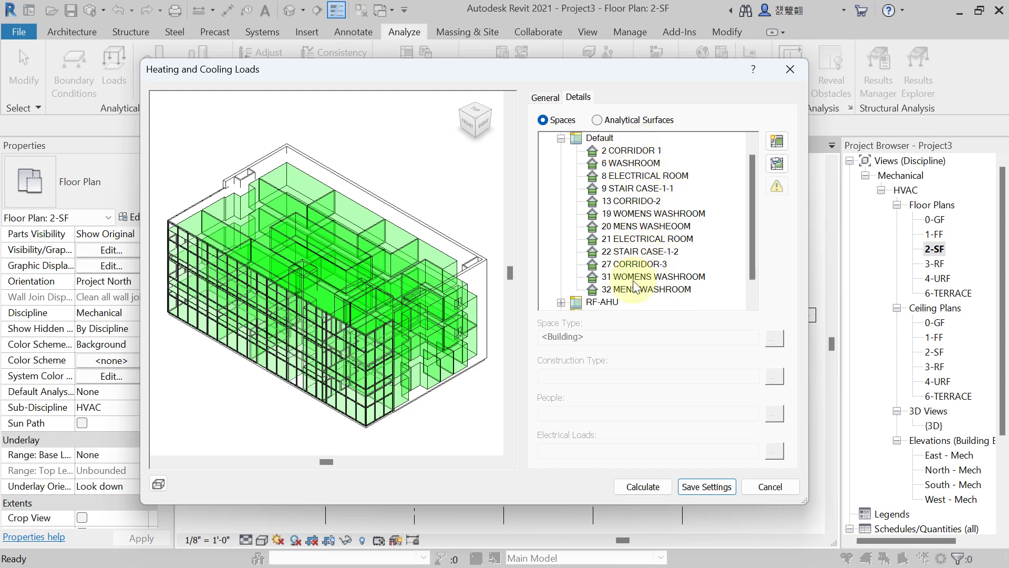
scroll(630, 184, up, 1)
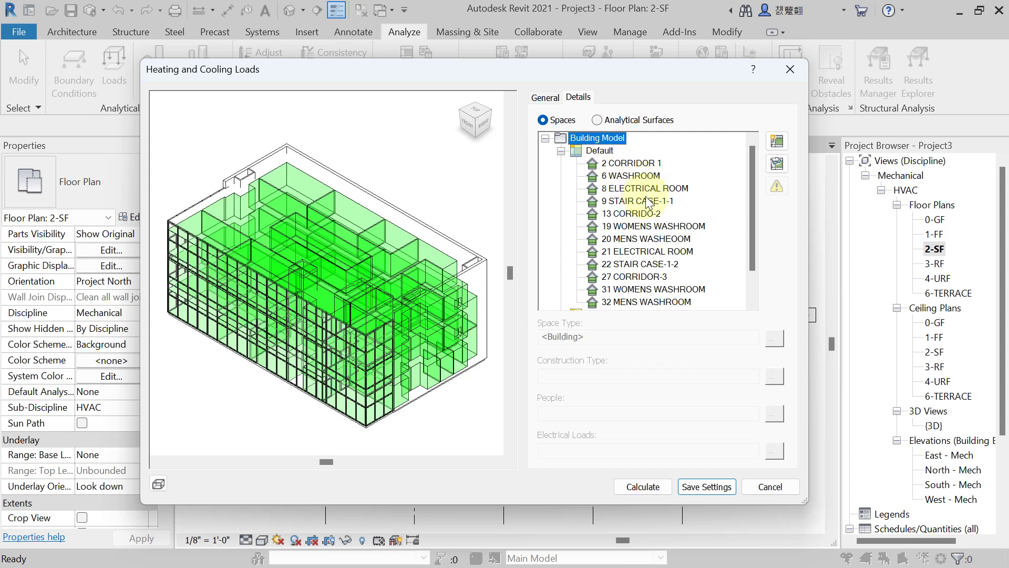
click(600, 150)
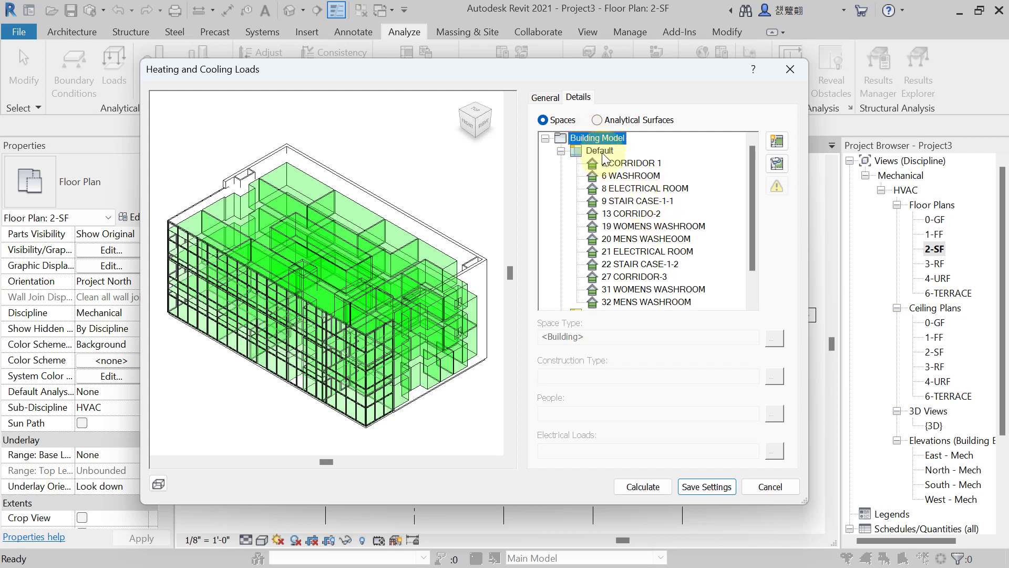
click(561, 151)
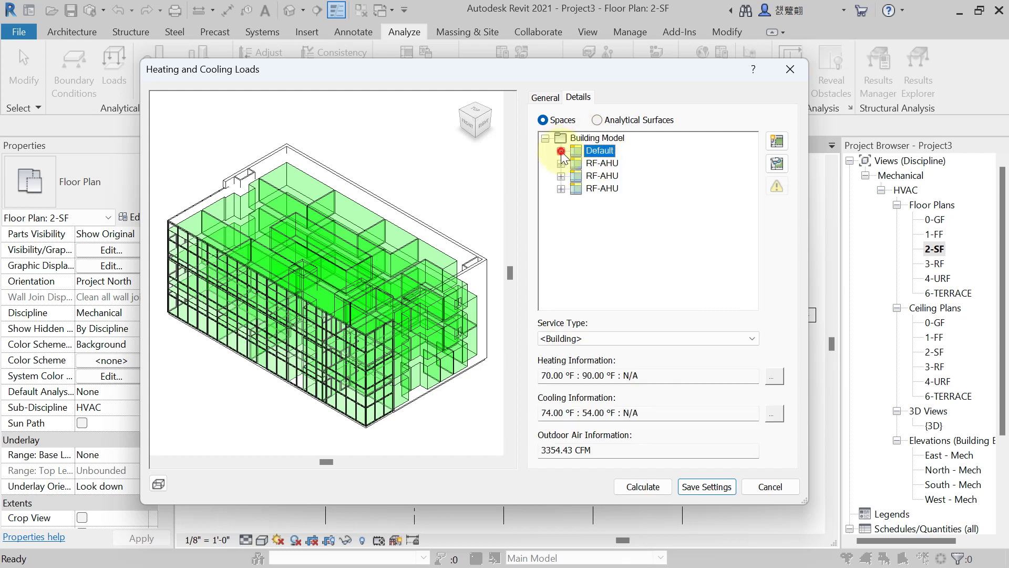
Step: Set the Default zone's cooling set point to 107 °F and its cooling air temperature to 102 °F
click(599, 151)
click(775, 415)
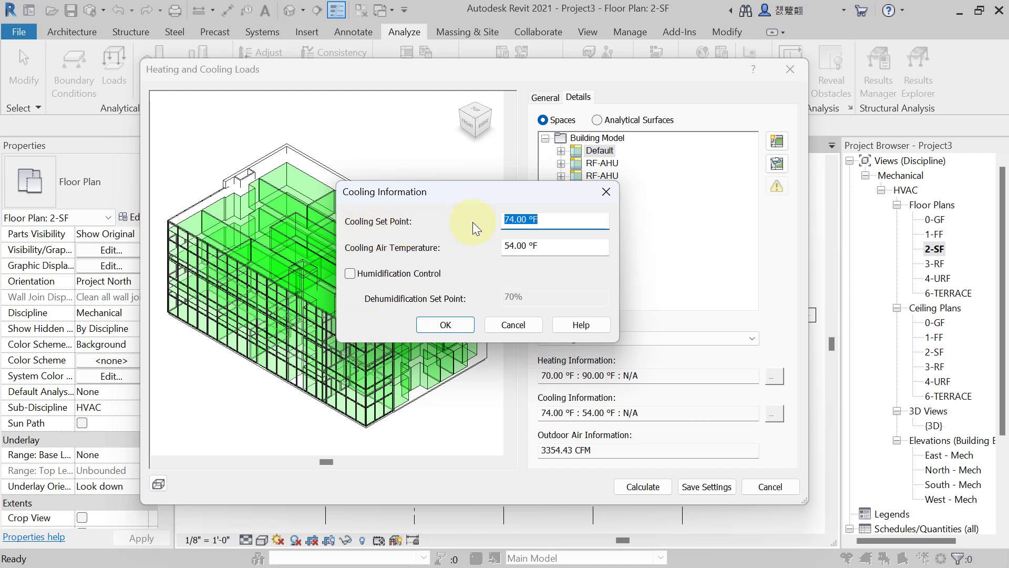
drag(518, 192, 597, 238)
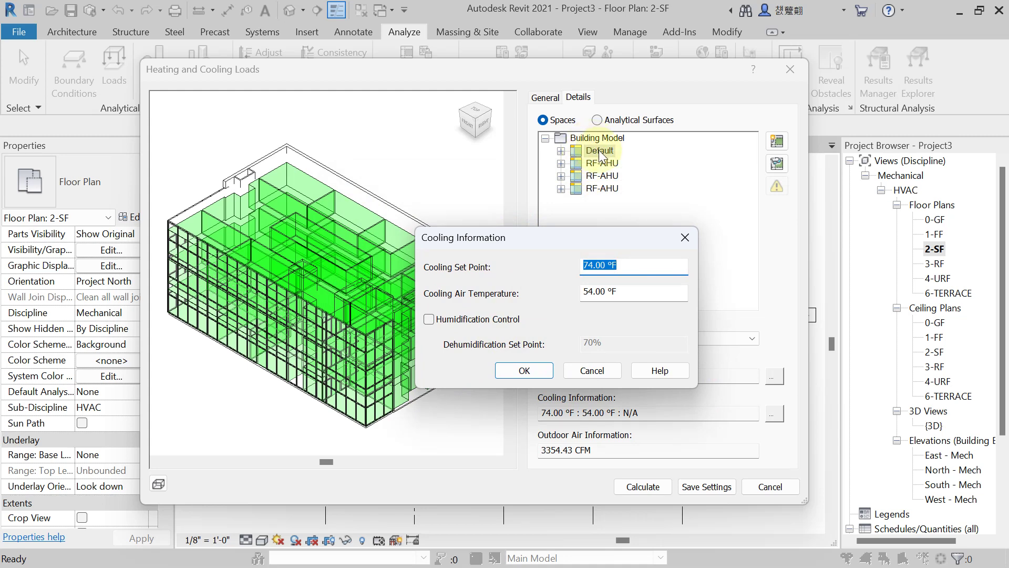
drag(586, 235, 595, 225)
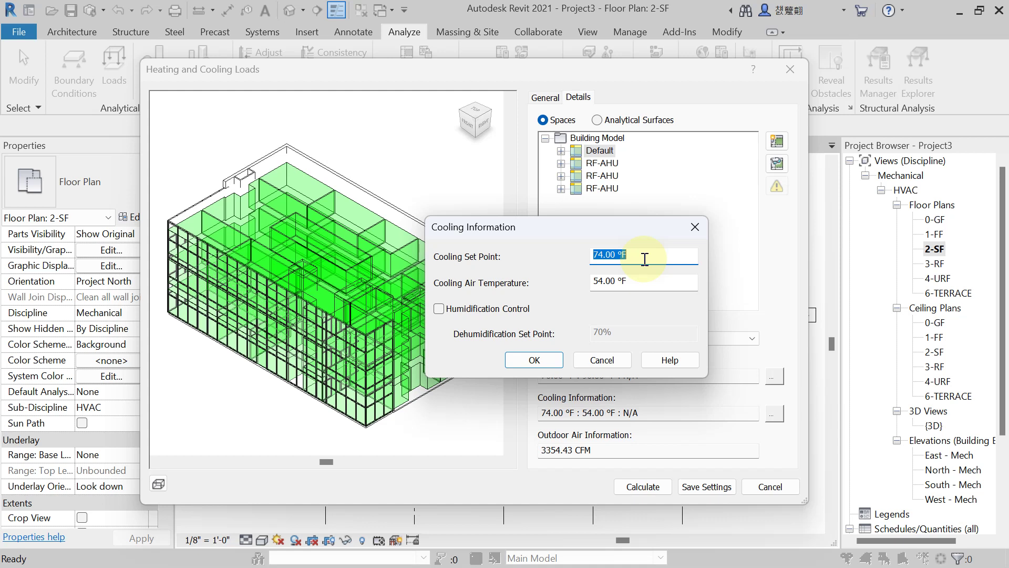
text(107)
click(655, 282)
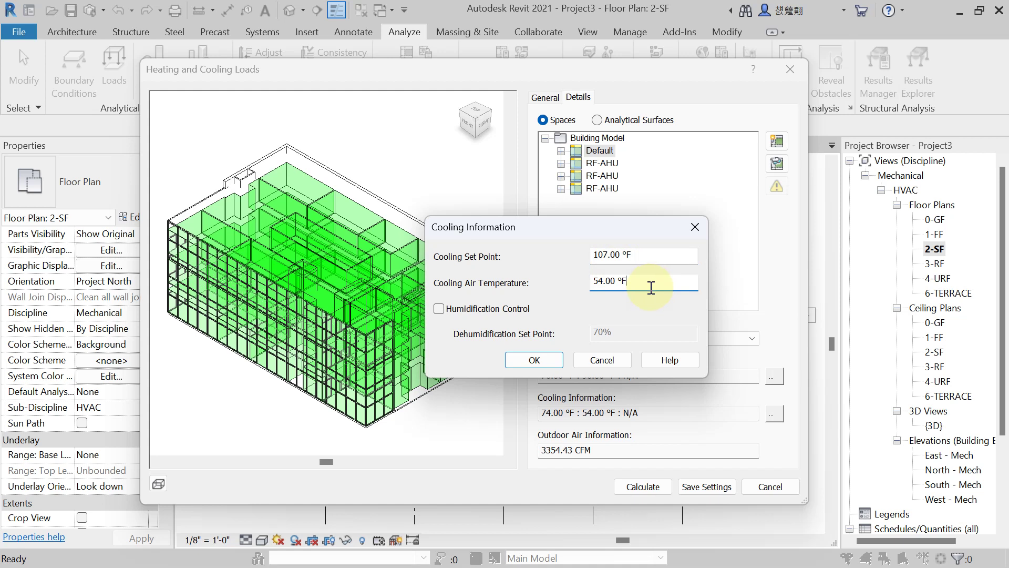
drag(651, 288, 551, 300)
text(102)
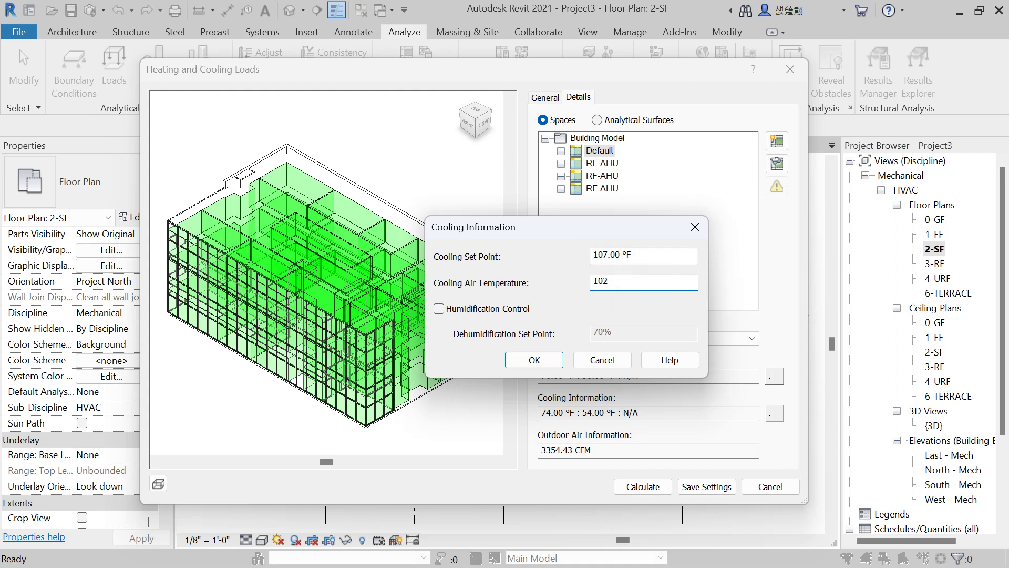
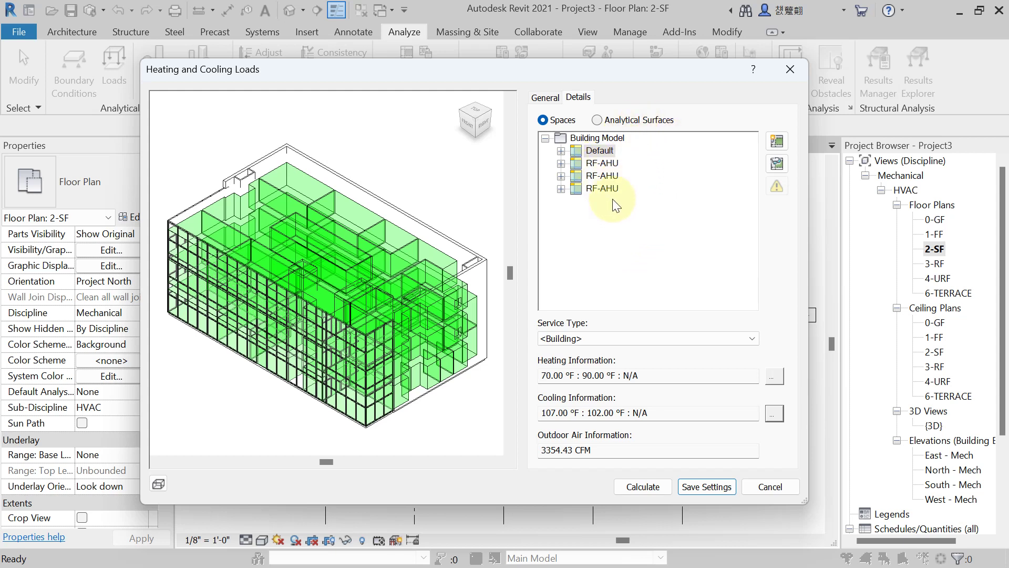
Step: Set the service type of all three RF-AHU zones together to VAV - Single Duct
click(608, 164)
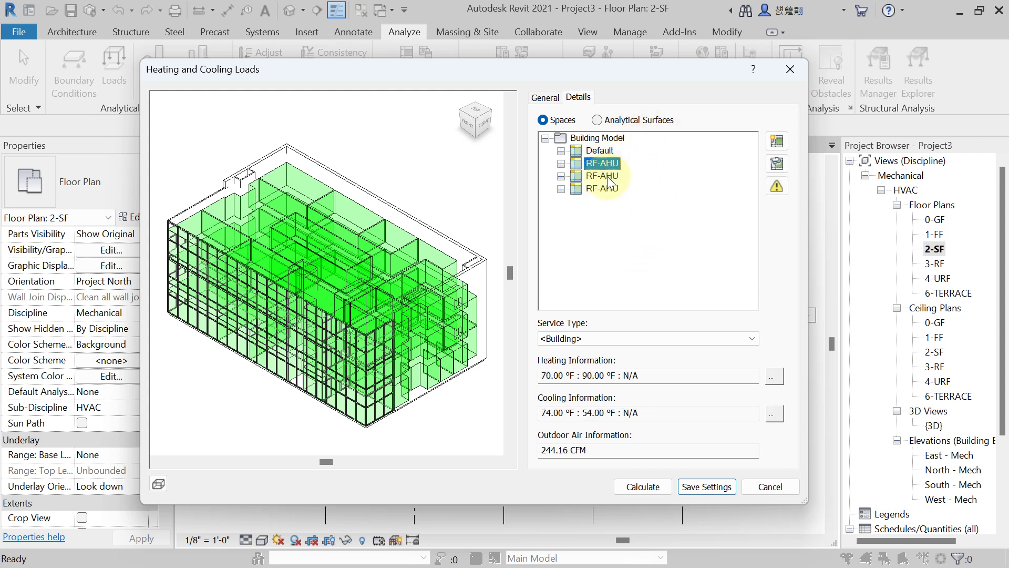
shift+click(604, 188)
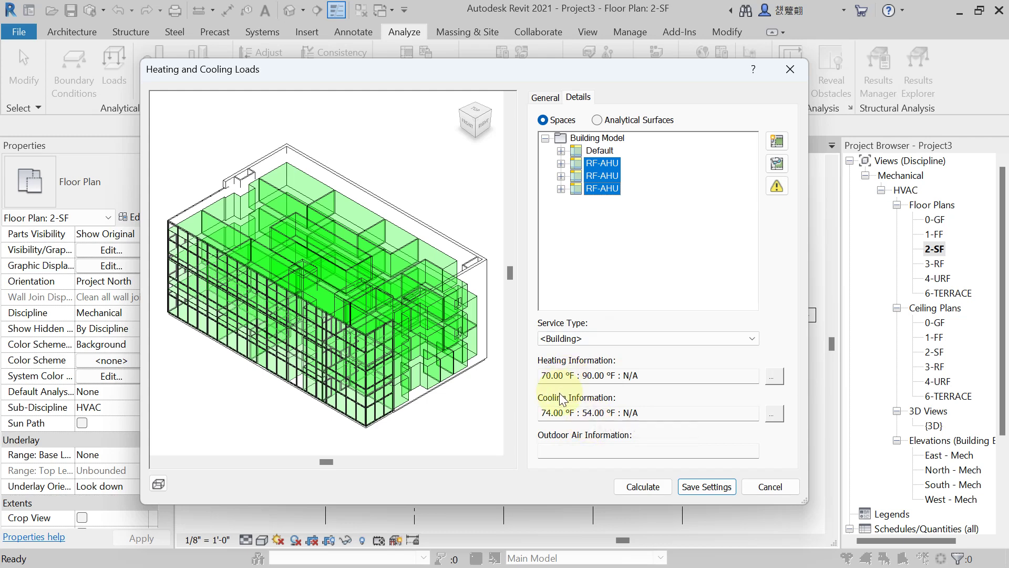
click(741, 339)
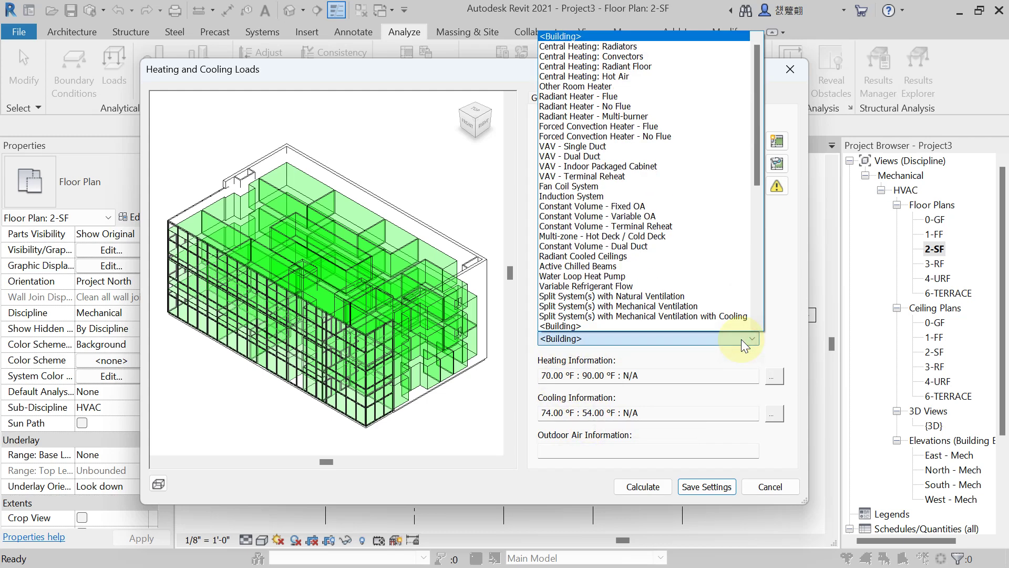
click(559, 149)
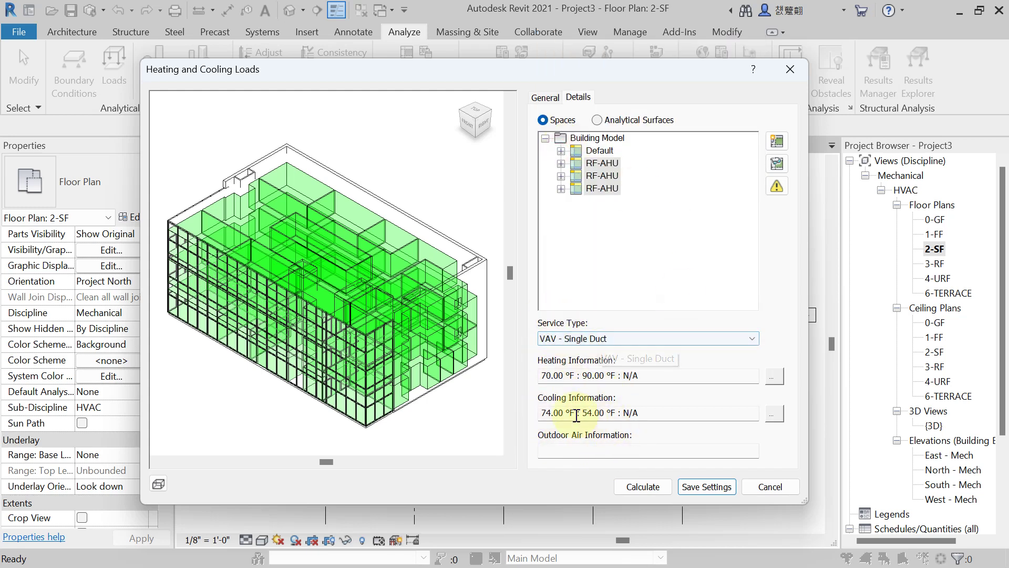
Step: Set the cooling set point to 76 °F and the cooling air temperature to 56 °F for the three RF-AHU zones
click(772, 417)
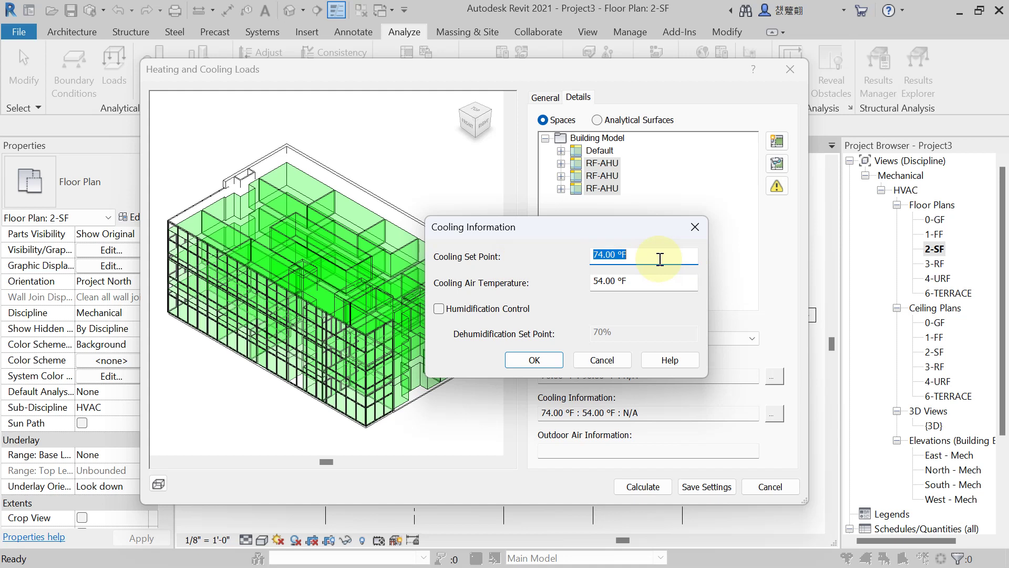
text(76)
click(651, 281)
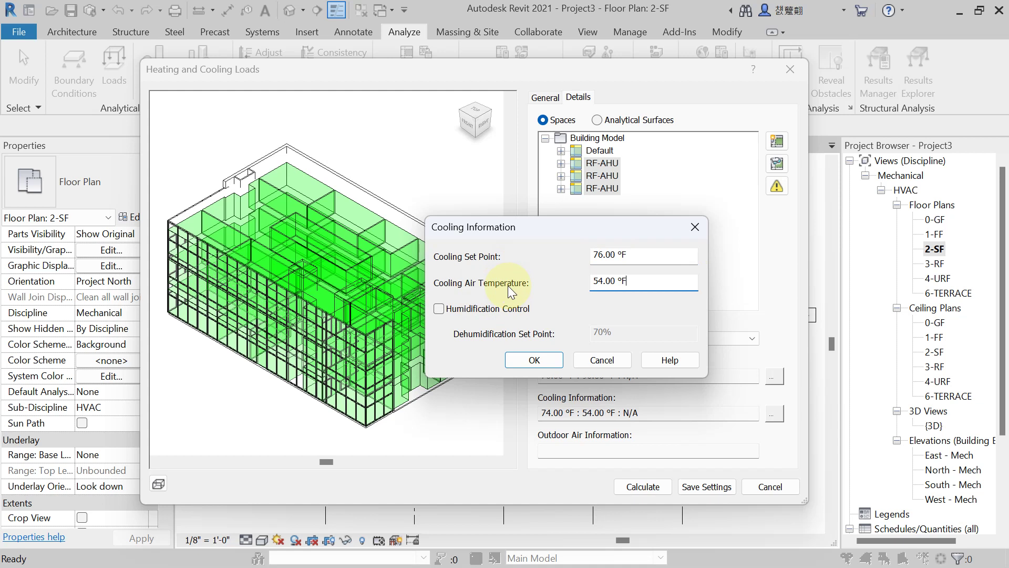
drag(637, 282, 558, 287)
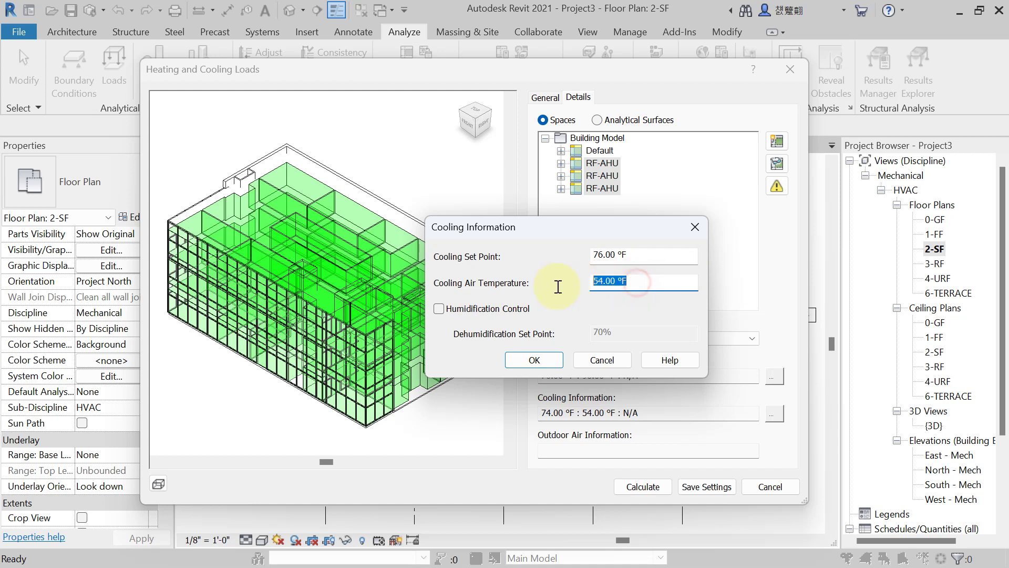
text(56)
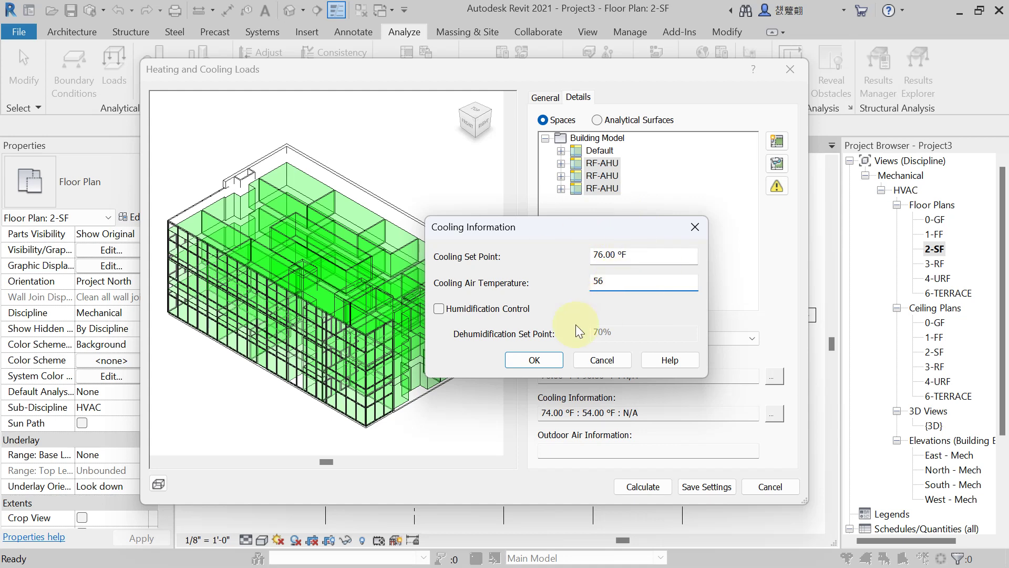
click(526, 368)
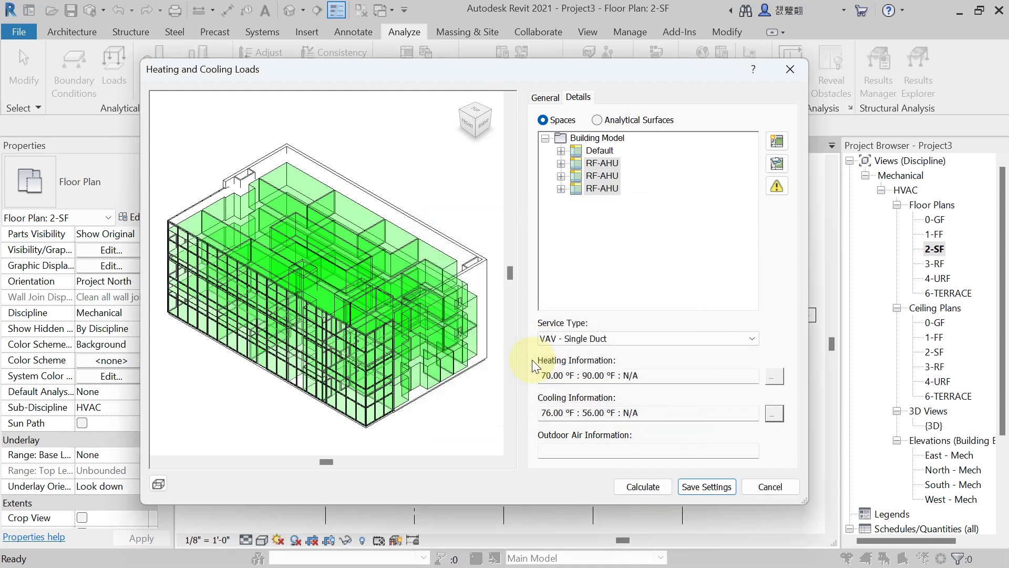
Step: Save the load settings, reopen Heating and Cooling Loads, and calculate the loads report
click(693, 487)
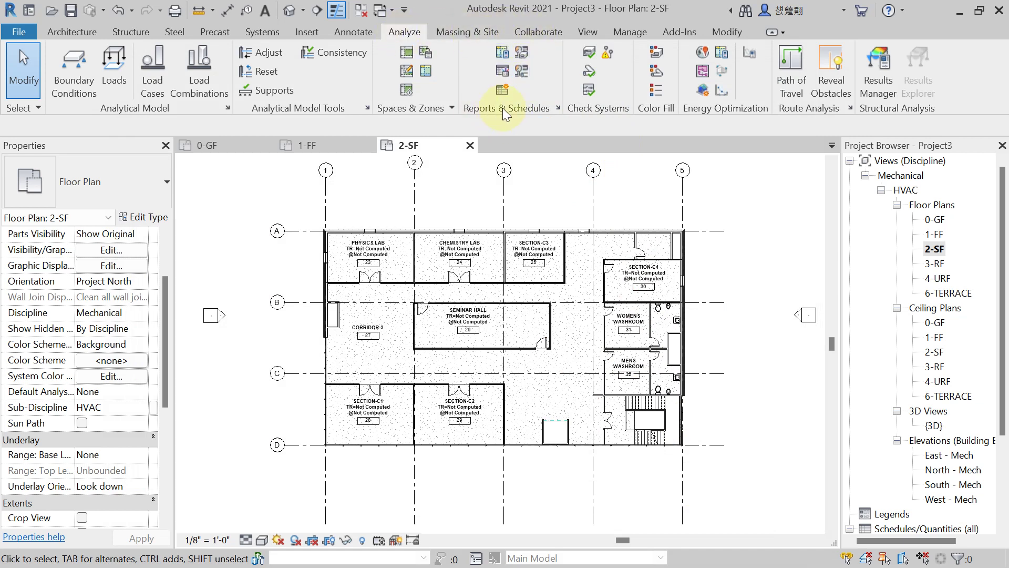
click(503, 52)
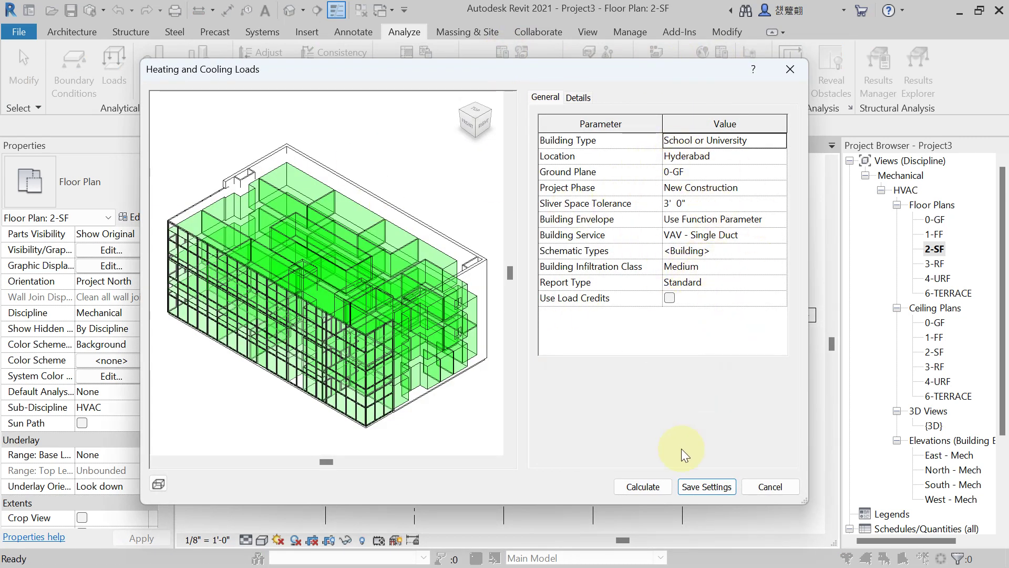
click(648, 487)
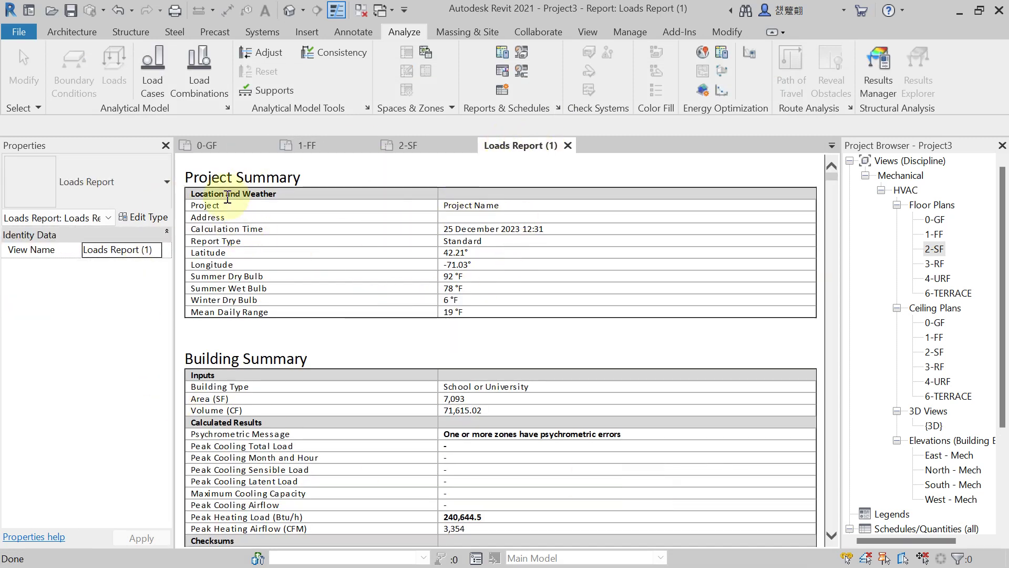
Step: Examine the loads report's building summary, Default zone summary, load components and Default spaces table
scroll(306, 199, down, 3)
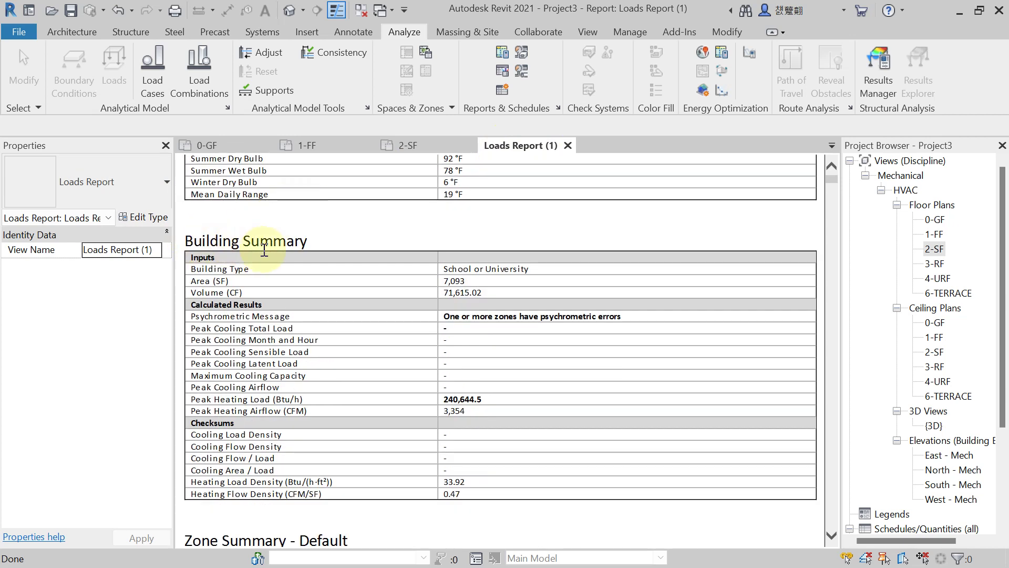
scroll(254, 250, down, 7)
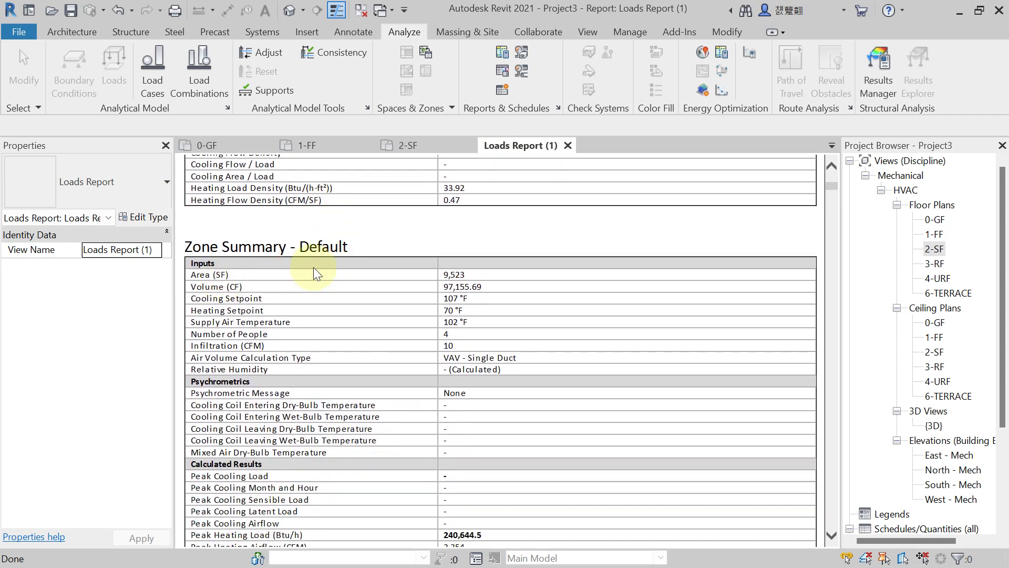
scroll(313, 268, down, 11)
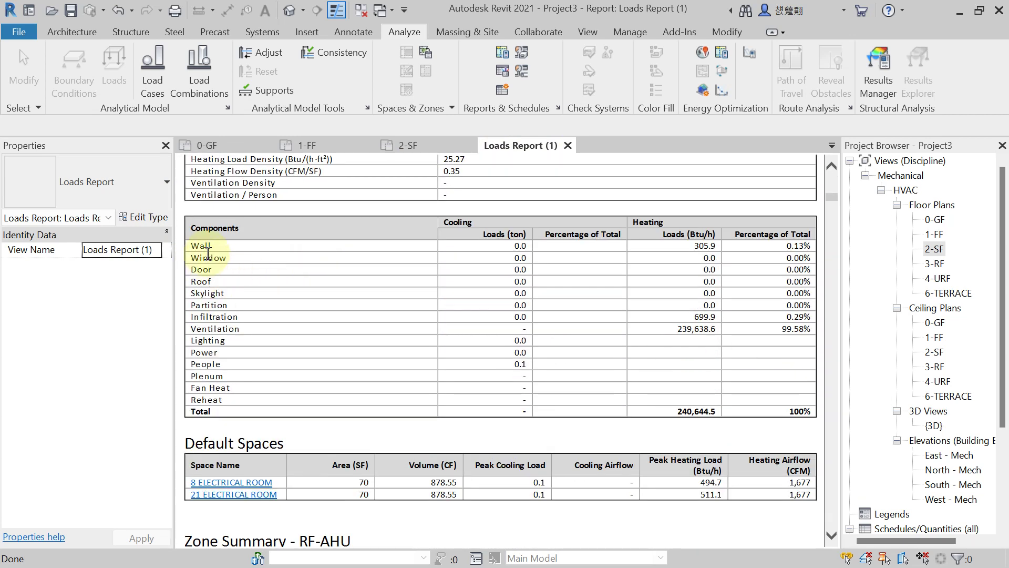
scroll(248, 265, down, 4)
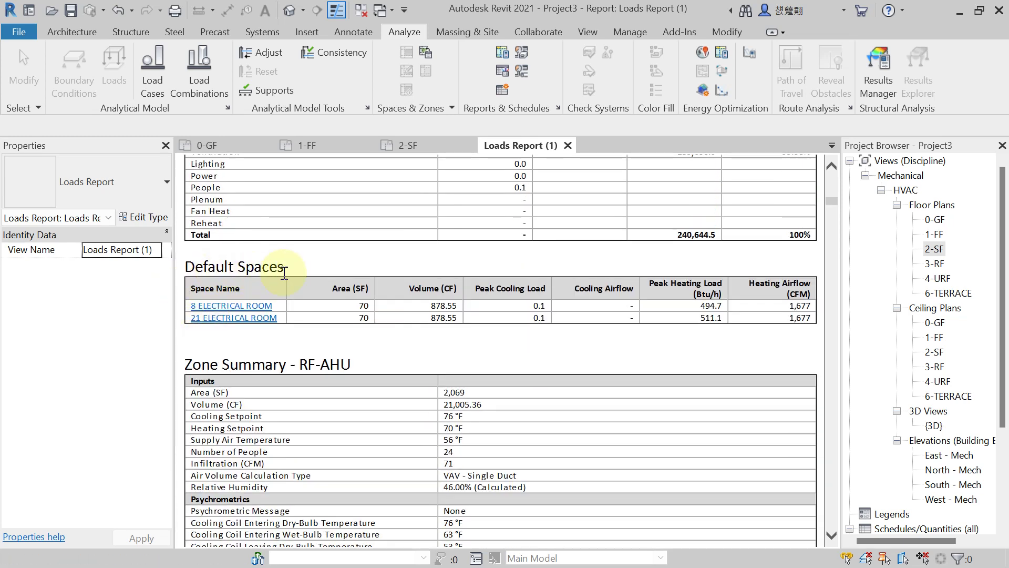
scroll(236, 319, down, 1)
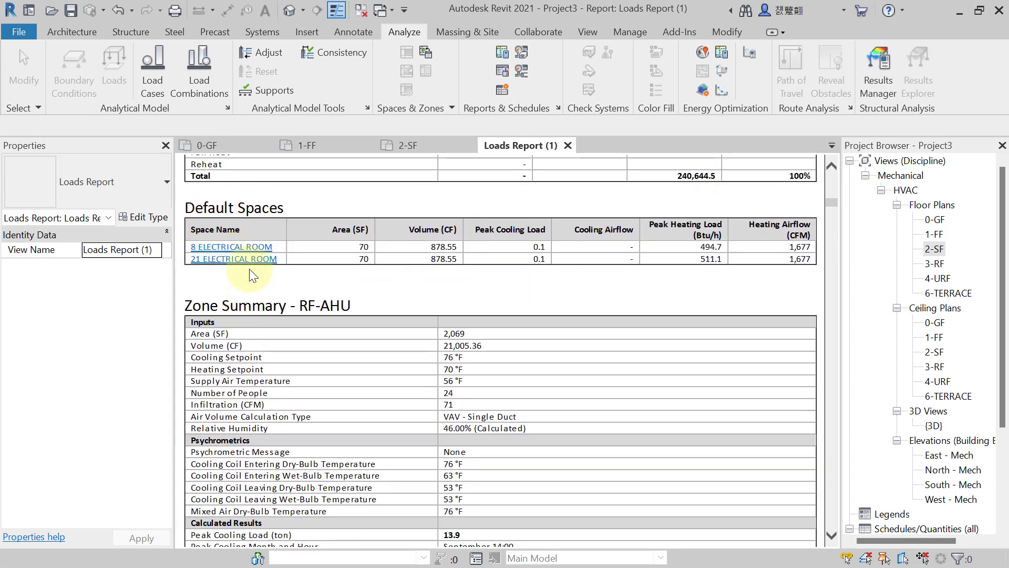
scroll(249, 268, down, 1)
scroll(232, 213, up, 2)
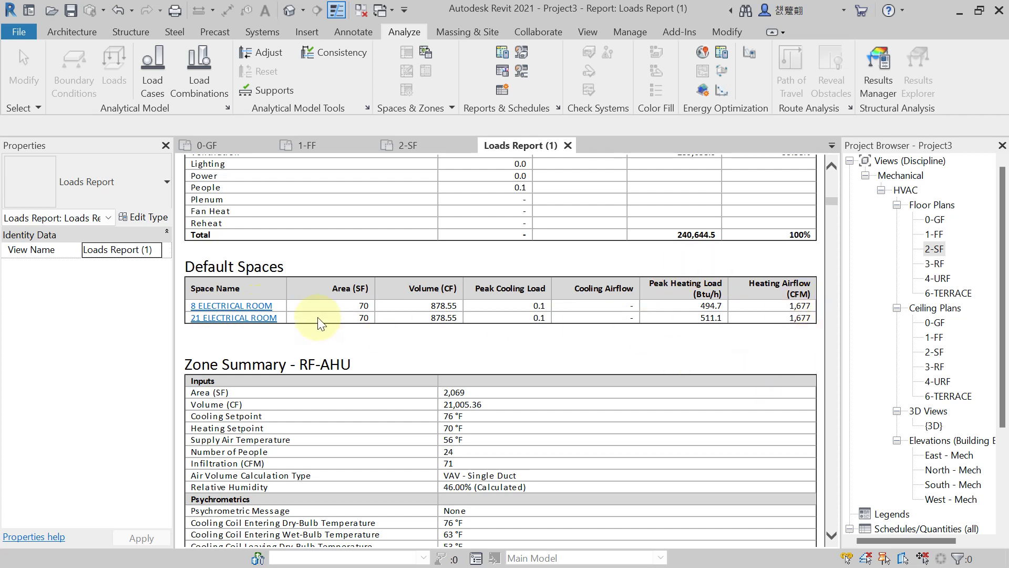
Step: Examine the three RF-AHU zone summaries in the loads report, including their cooling load components and the tables of spaces
scroll(260, 317, down, 1)
scroll(260, 317, down, 3)
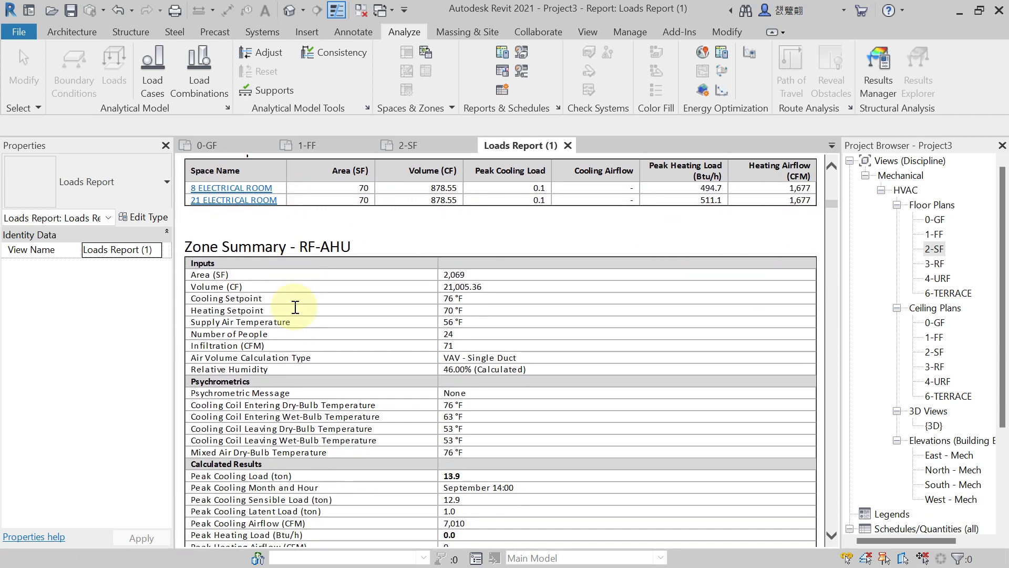
scroll(296, 308, up, 4)
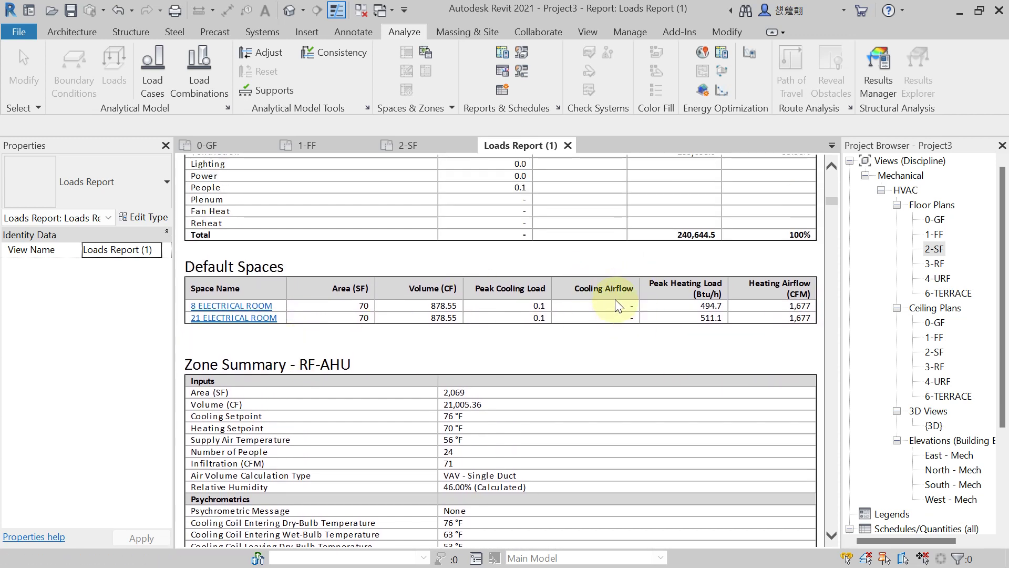
scroll(474, 304, down, 5)
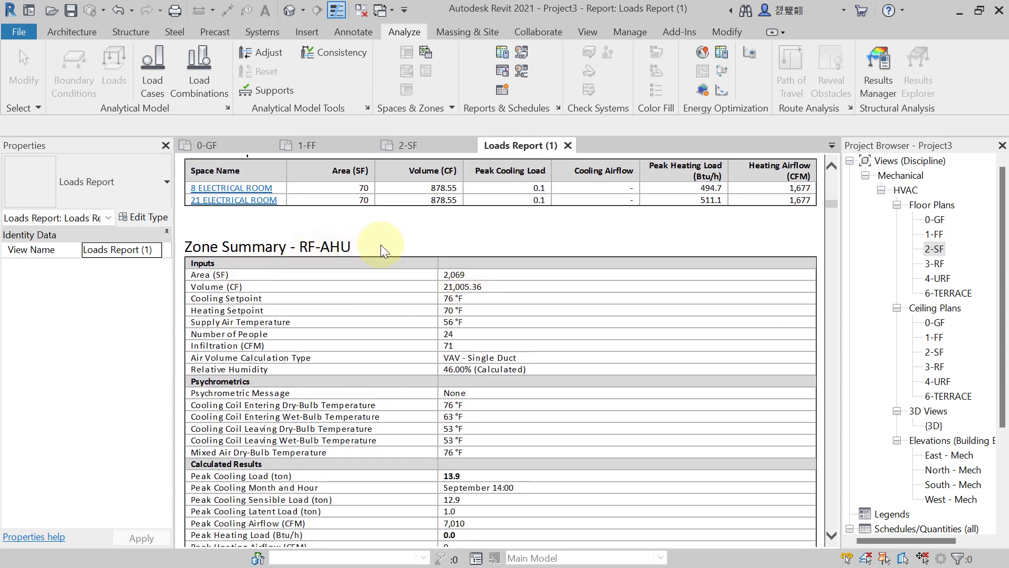
scroll(381, 245, down, 20)
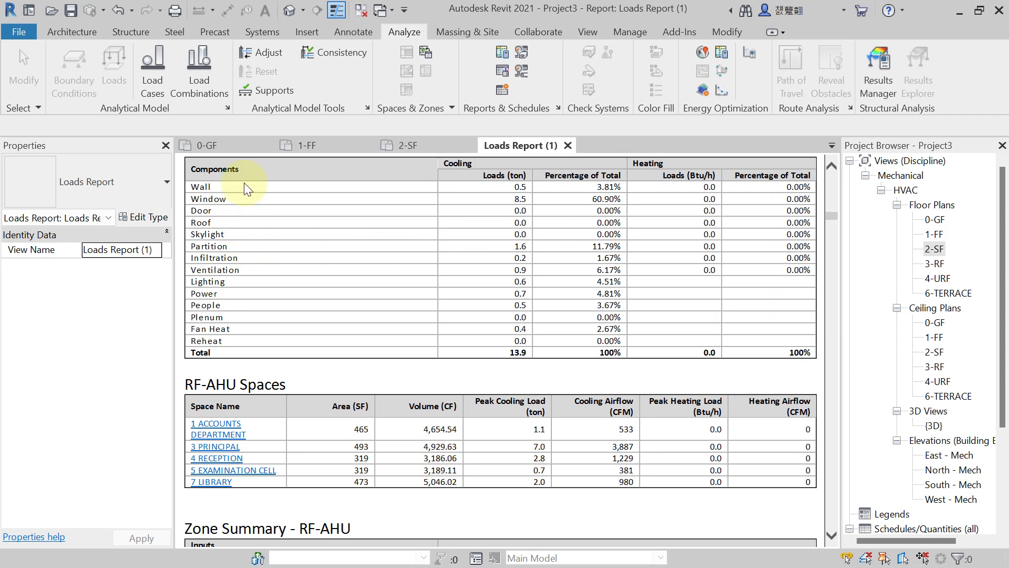
scroll(244, 185, down, 7)
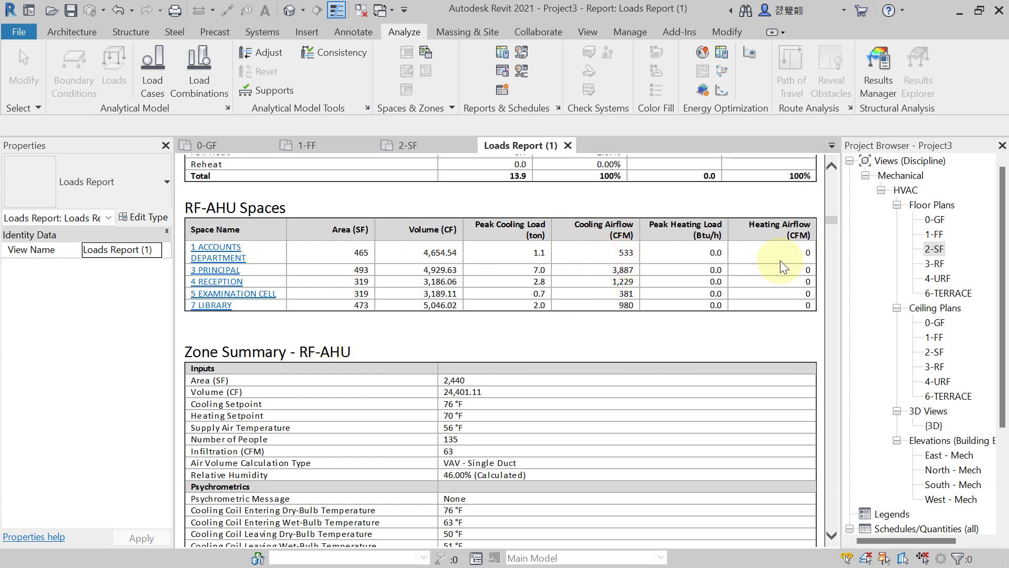
scroll(376, 303, down, 12)
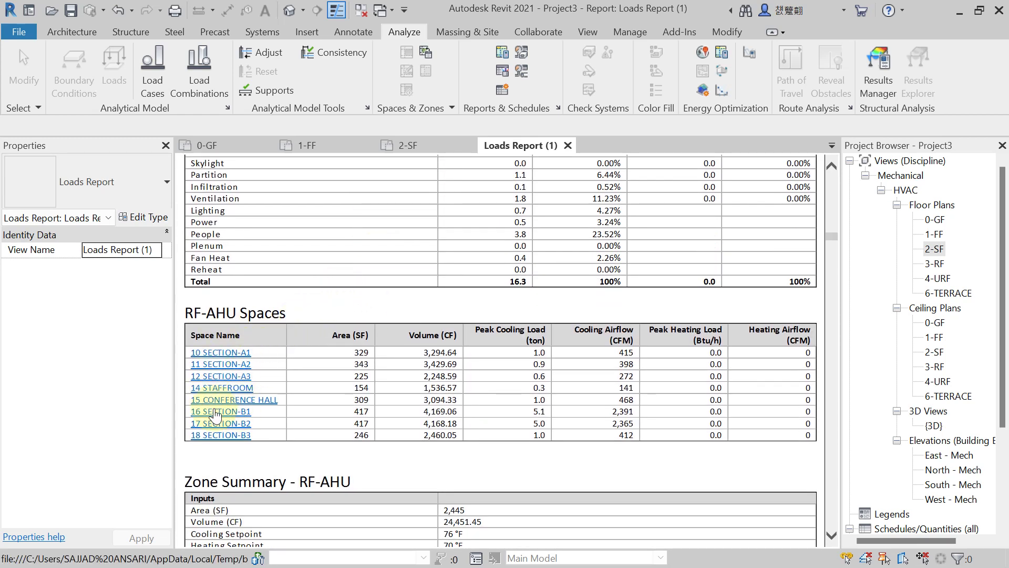
scroll(251, 362, down, 5)
scroll(251, 358, down, 10)
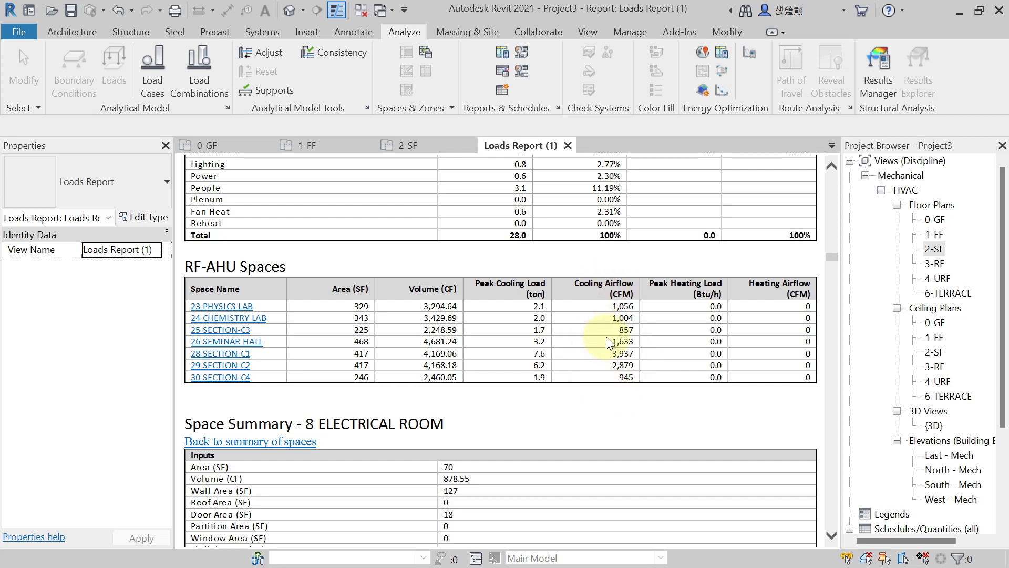
Step: Close the loads report, reopen Loads Report (1) from the project's stored reports, and close it again
click(568, 145)
scroll(920, 319, down, 3)
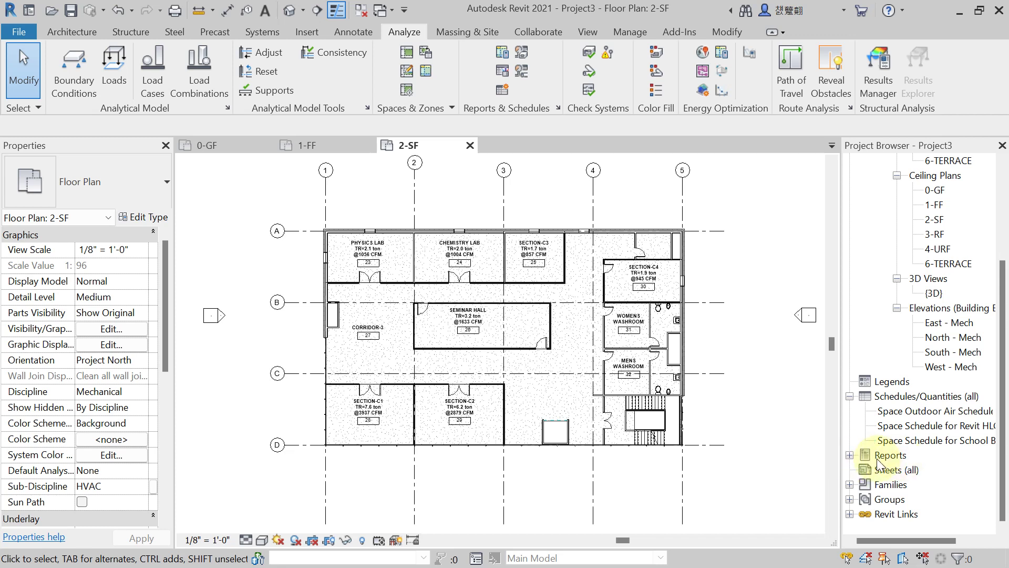
click(849, 455)
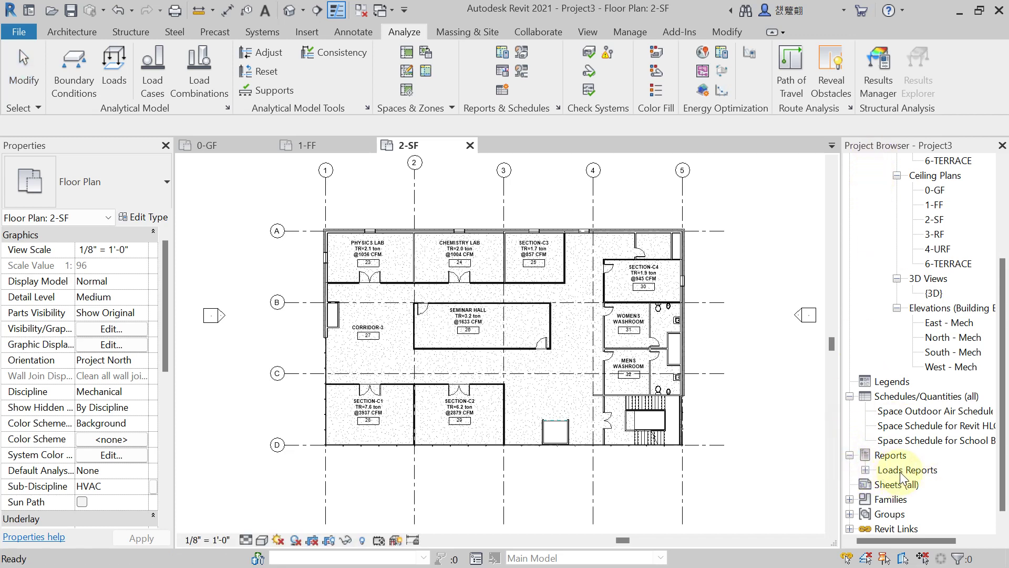
click(867, 470)
click(913, 483)
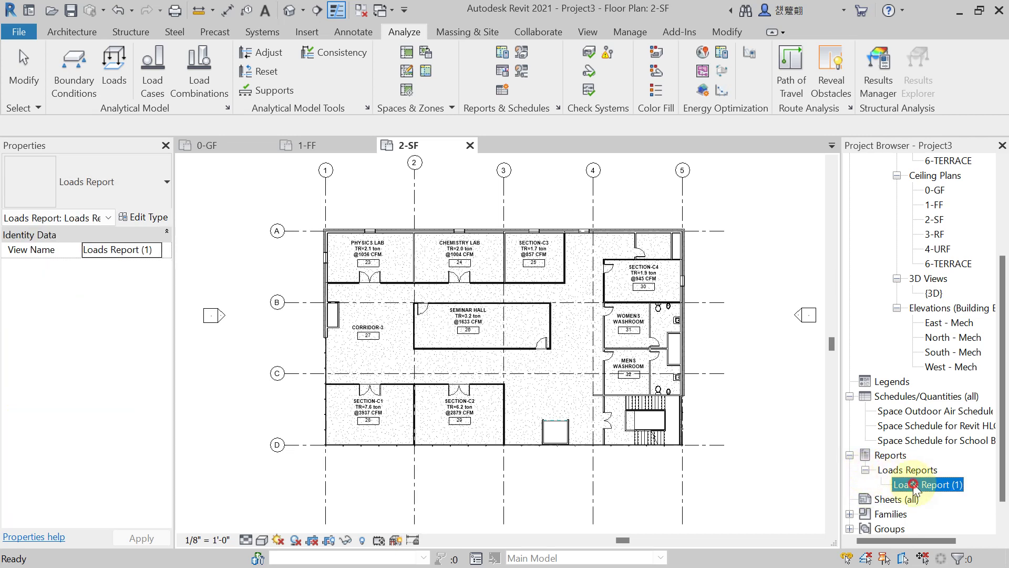
double_click(913, 483)
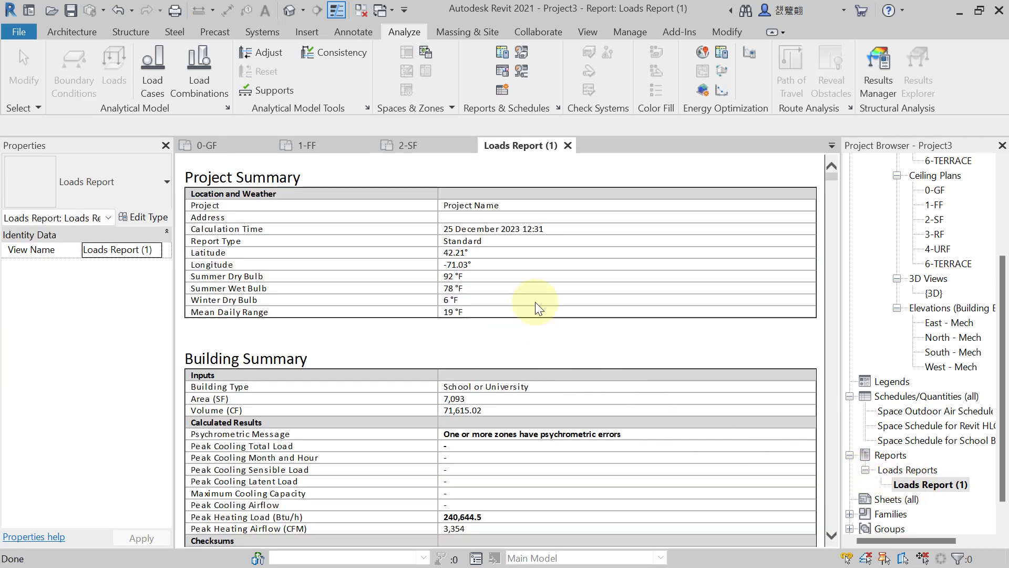
click(568, 147)
Step: Open the 0-GF floor plan and examine the cooling load and airflow values on its space tags
scroll(355, 253, up, 2)
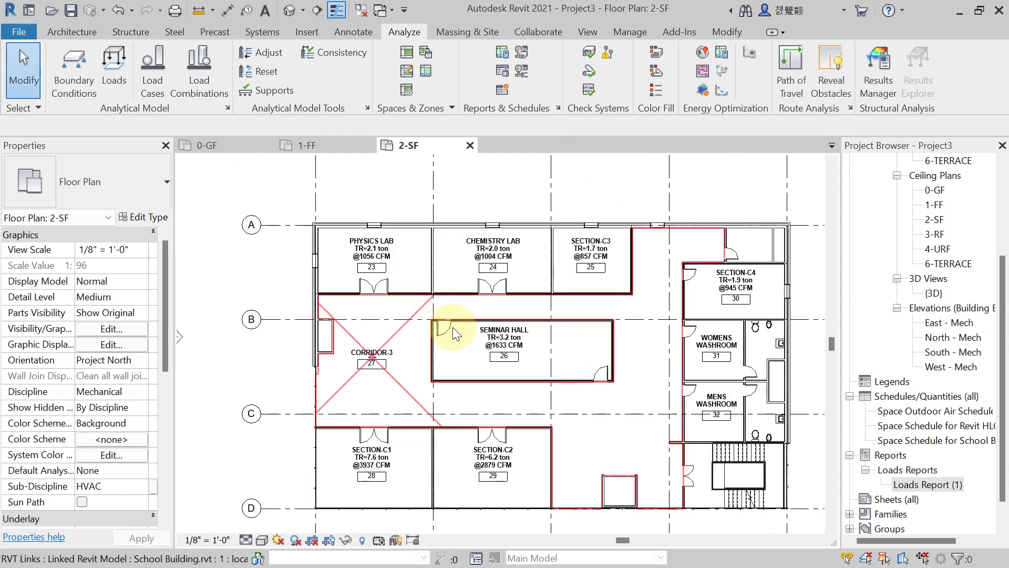
scroll(893, 210, up, 4)
double_click(935, 206)
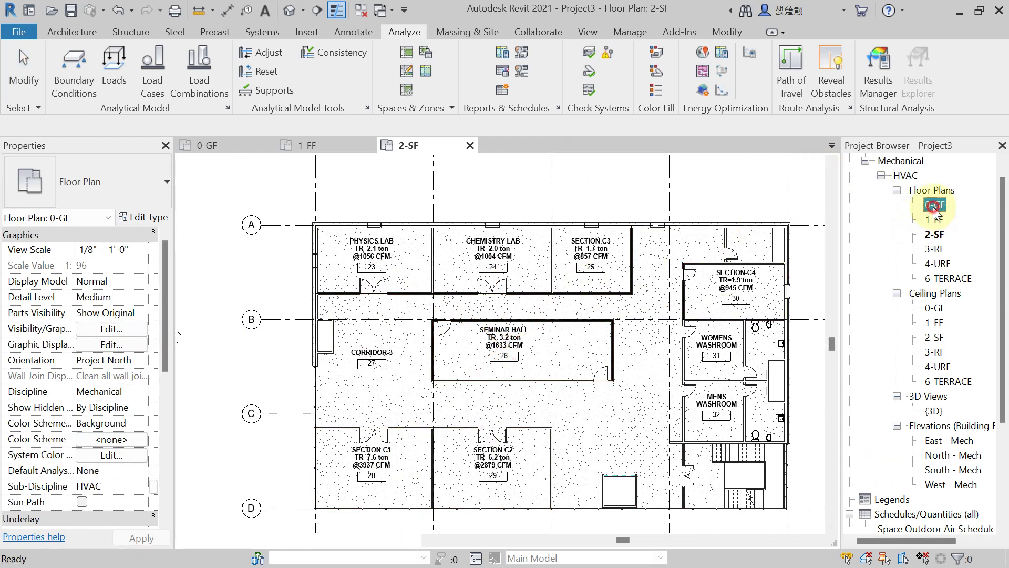
scroll(339, 346, up, 2)
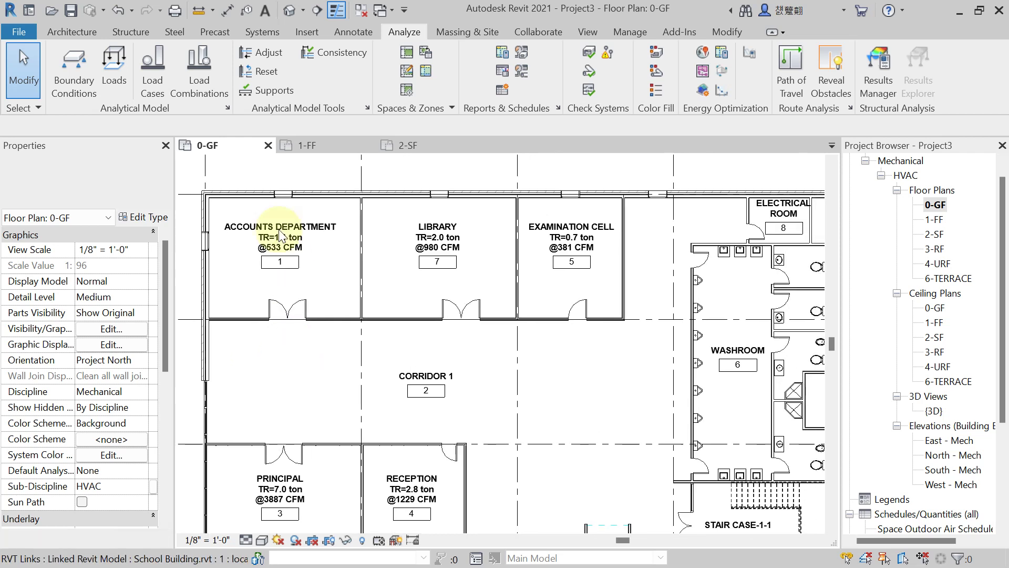
scroll(258, 259, up, 3)
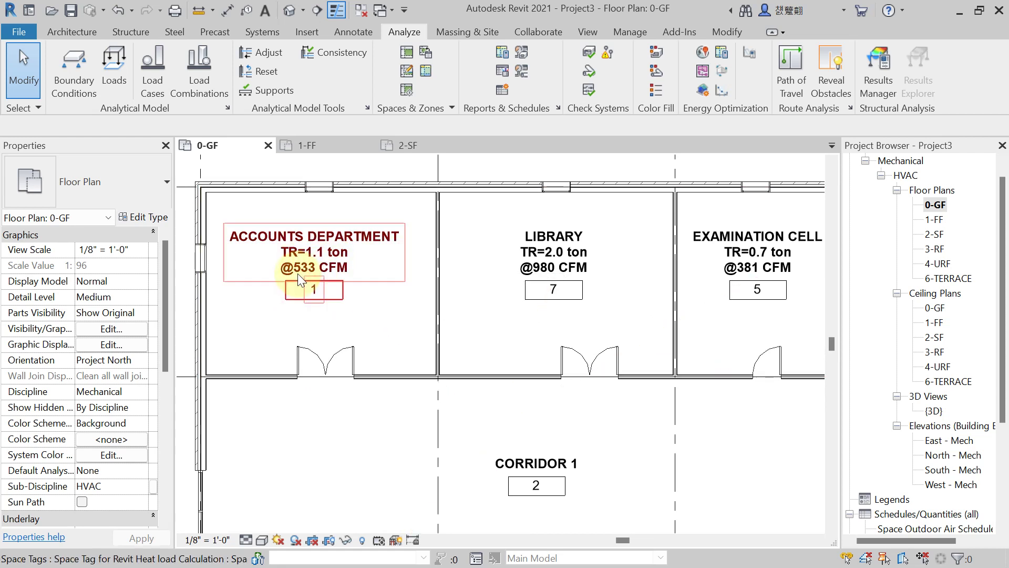
scroll(649, 282, down, 1)
middle_drag(762, 232, 685, 221)
scroll(685, 222, down, 1)
scroll(643, 307, down, 2)
middle_drag(642, 308, 562, 327)
middle_drag(525, 387, 498, 388)
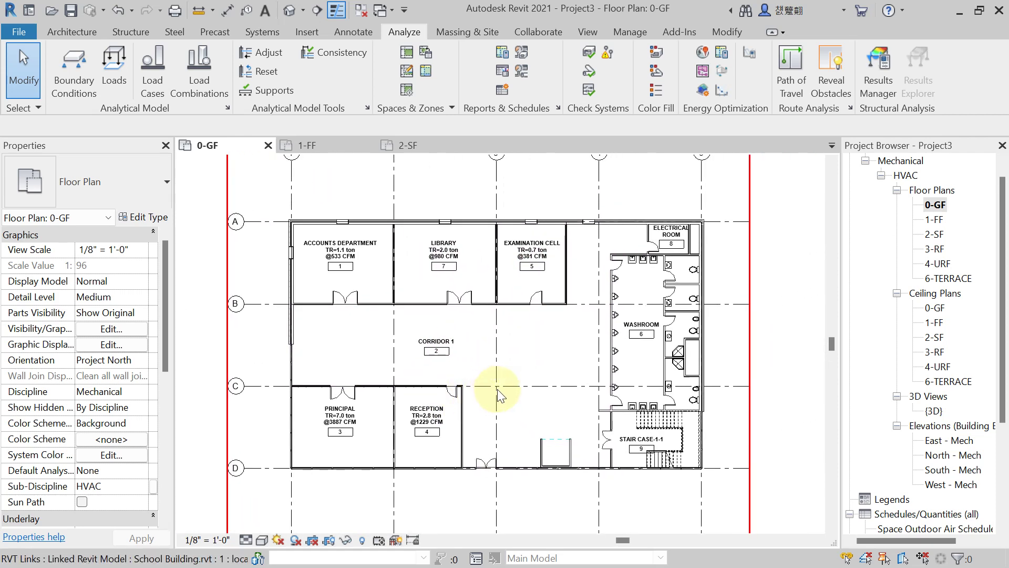